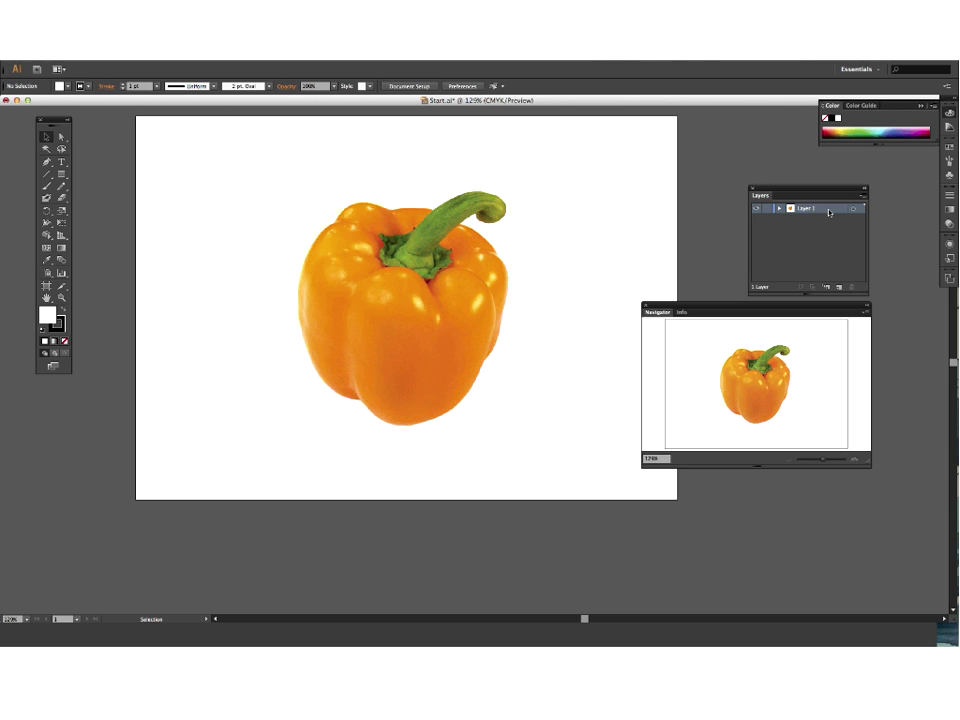
Step: Make Layer 1 a locked template layer with images dimmed to 100%, and add a new layer above it
double_click(829, 212)
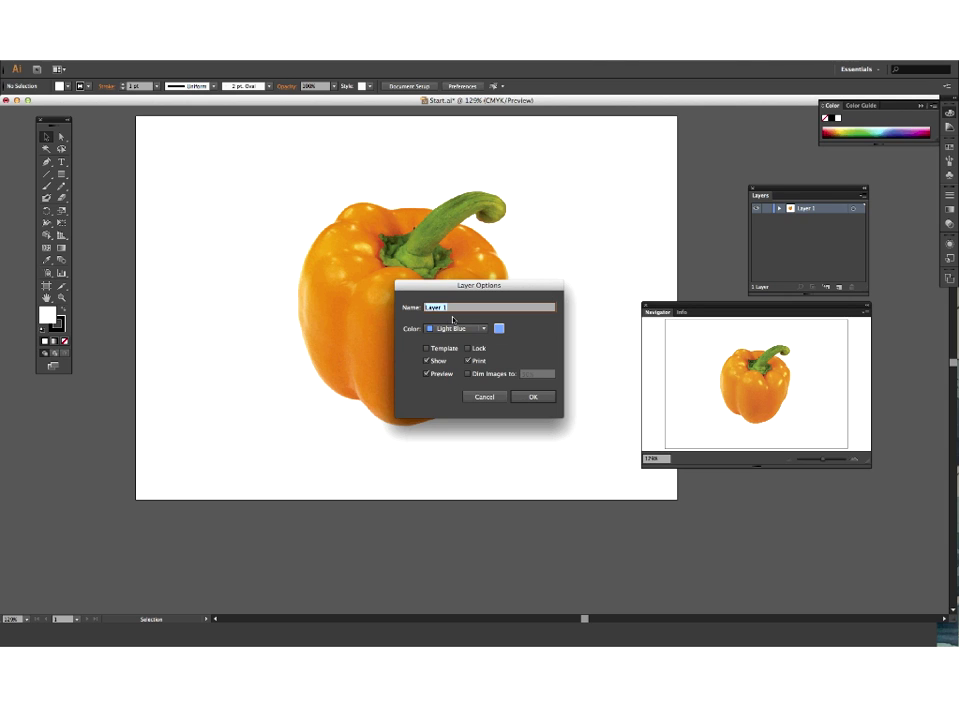
left_click(433, 349)
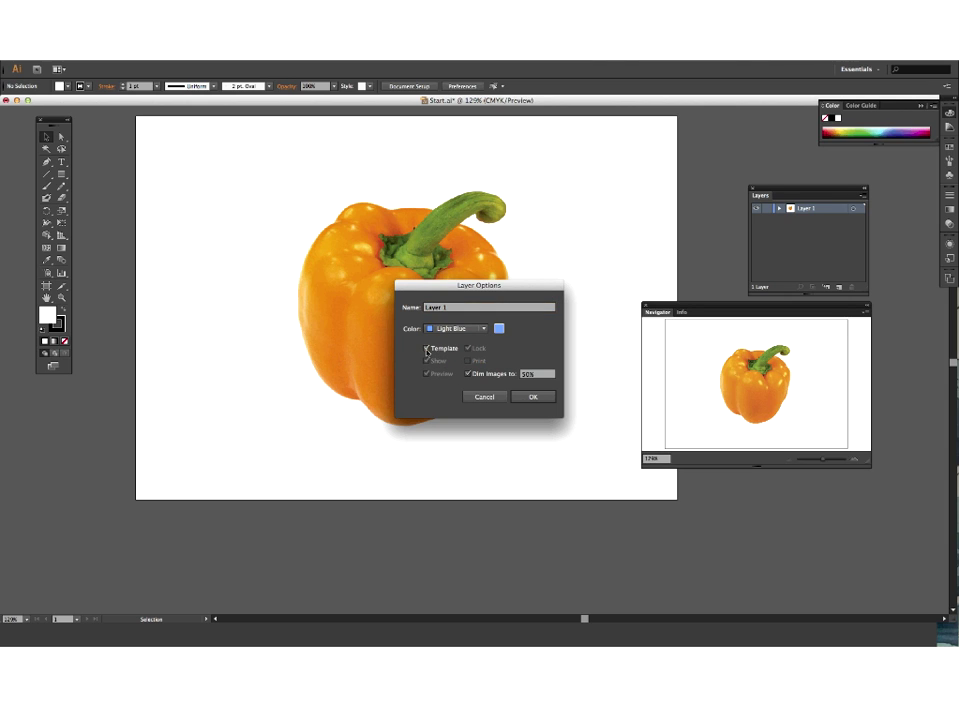
double_click(520, 375)
type("100")
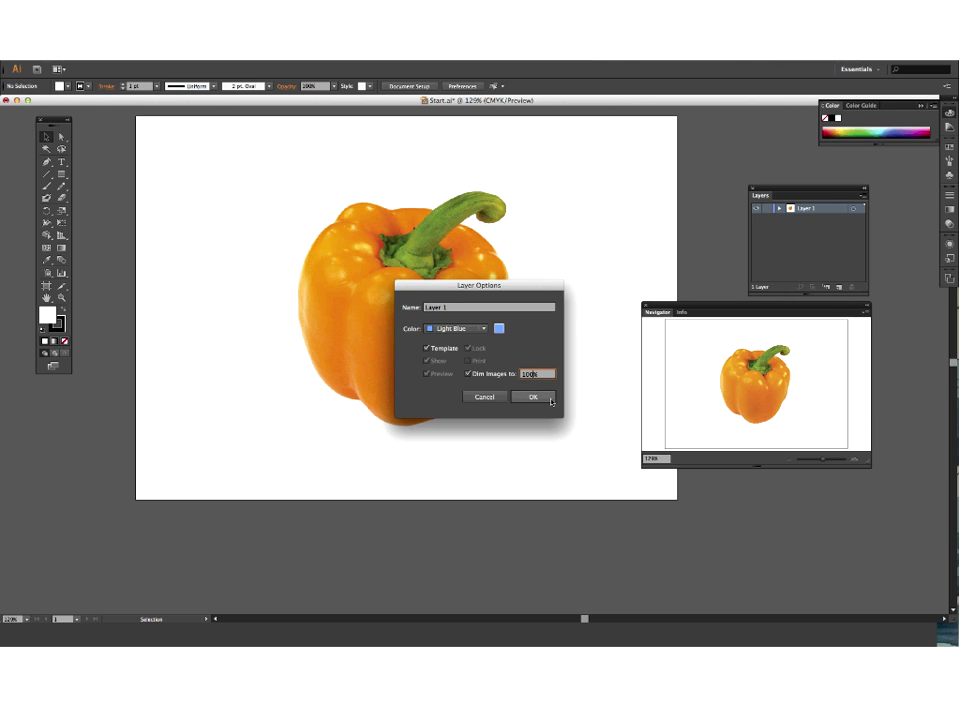
left_click(549, 399)
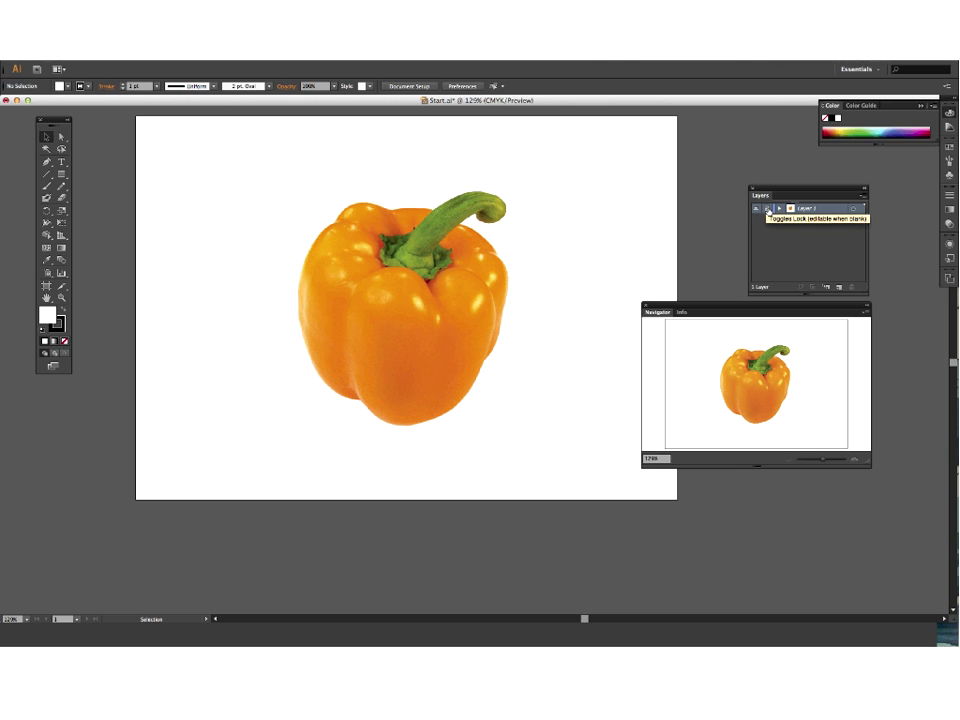
left_click(767, 208)
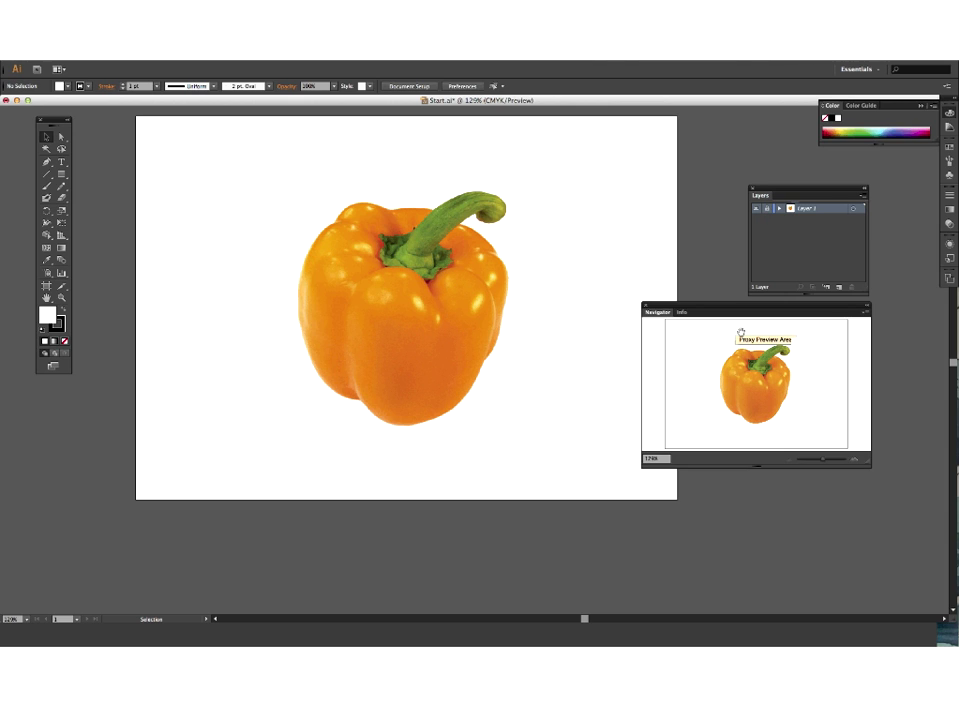
left_click(839, 288)
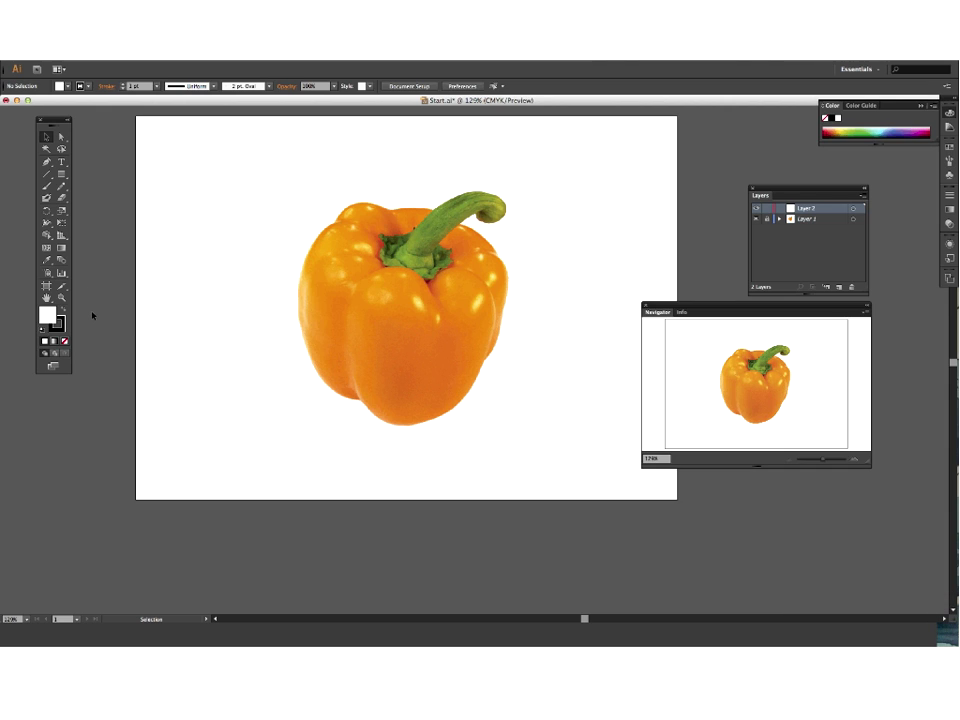
Step: Draw a white rectangle without a stroke, about 101 by 99 mm, over the pepper's body
left_click(47, 259)
left_click(61, 331)
left_click(64, 342)
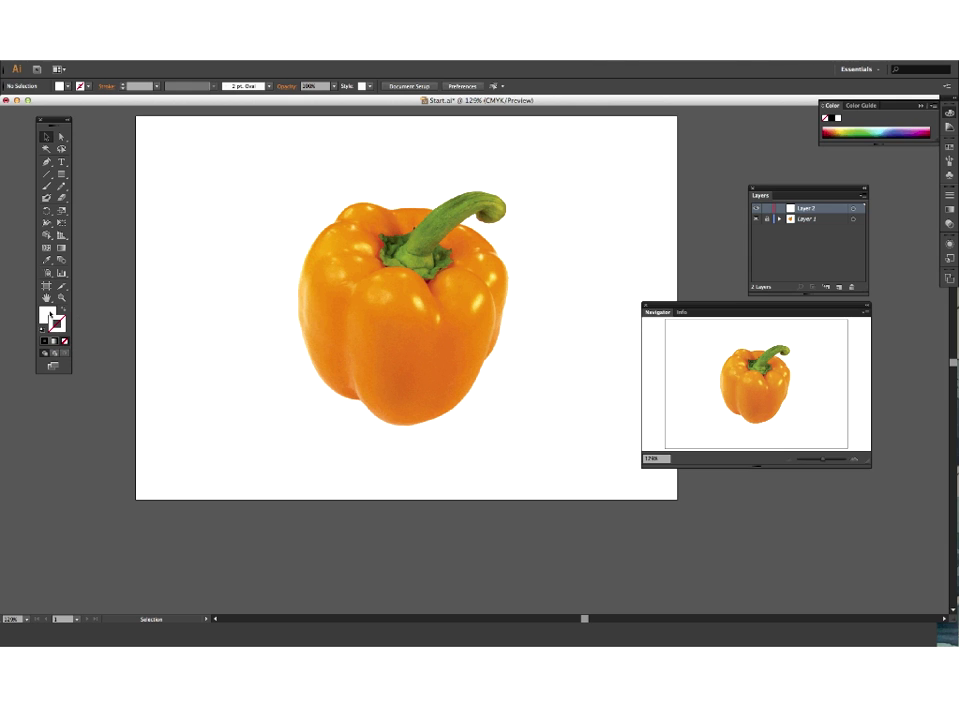
left_click(48, 313)
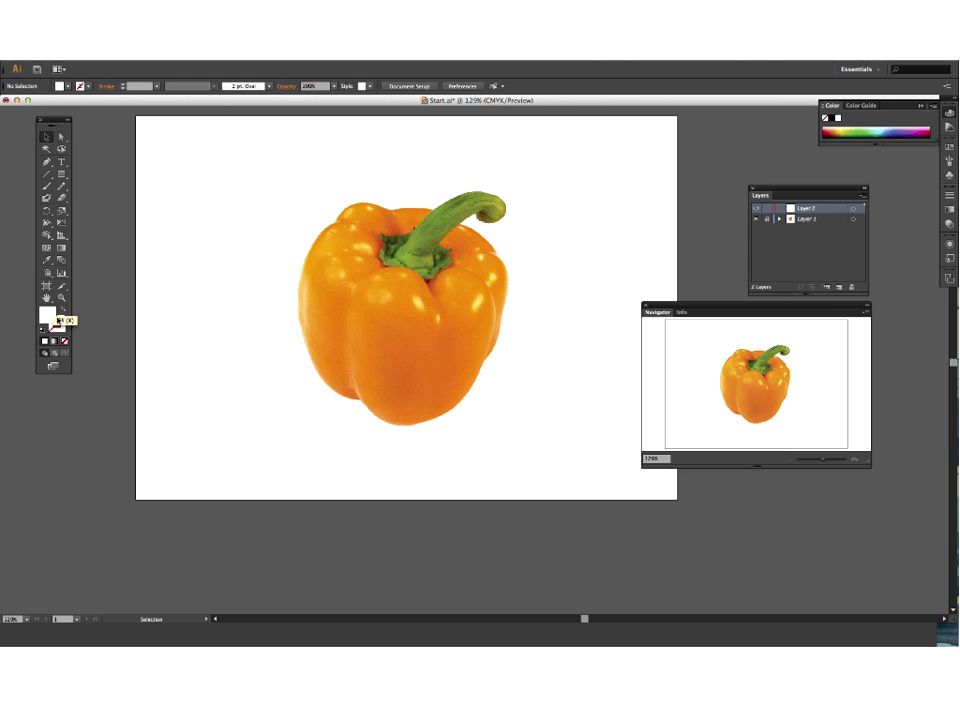
left_click(63, 175)
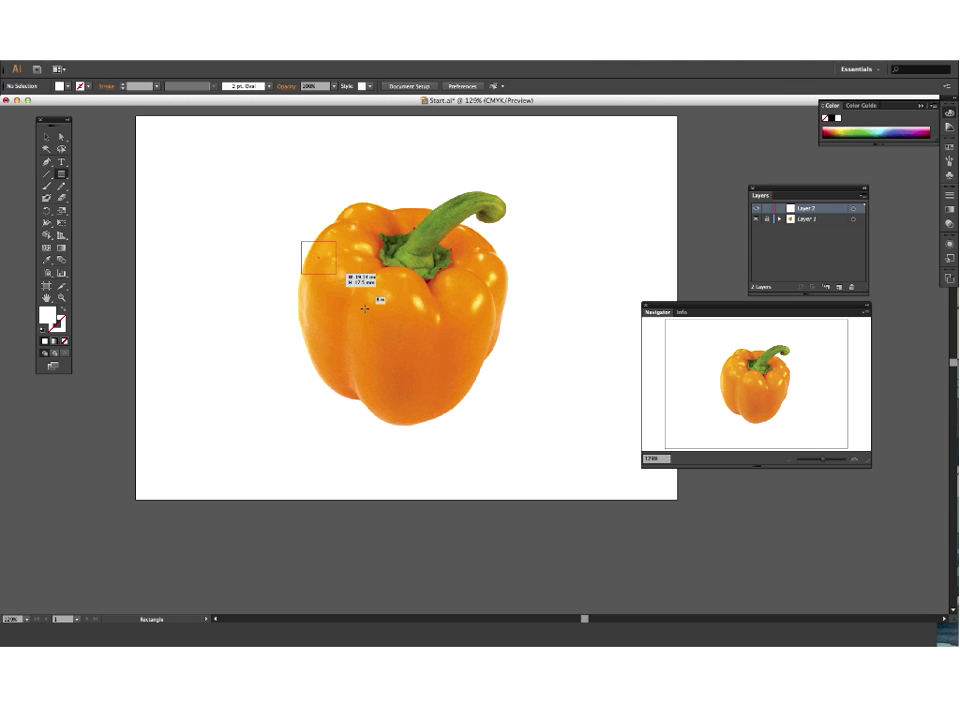
left_click_drag(365, 308, 486, 421)
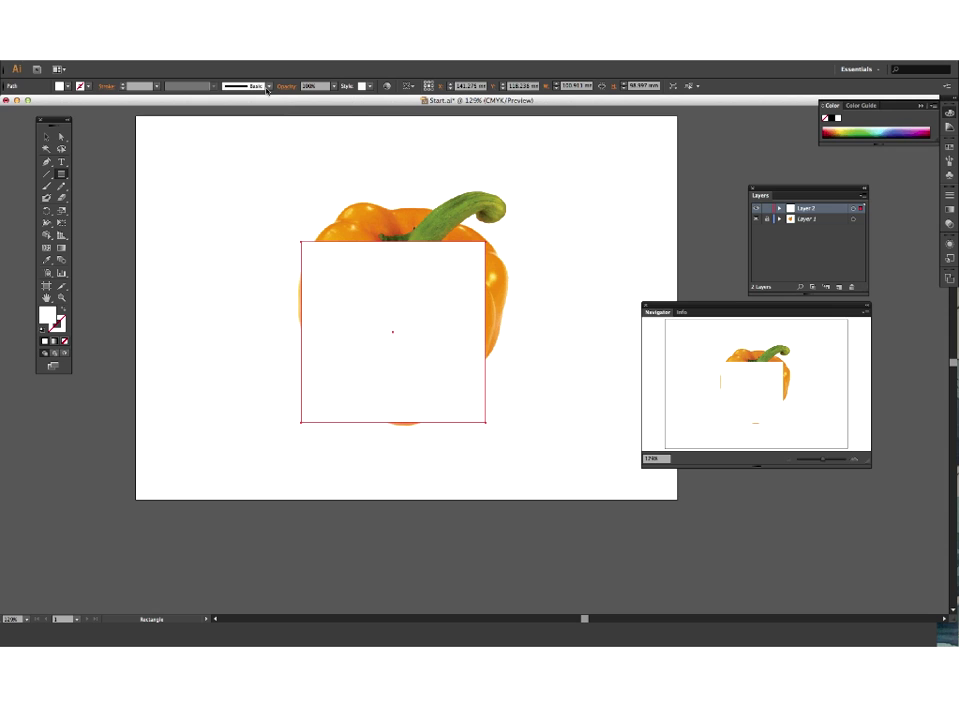
Step: Display the artwork in Outline mode and add a mesh point at the rectangle's centre
left_click(245, 62)
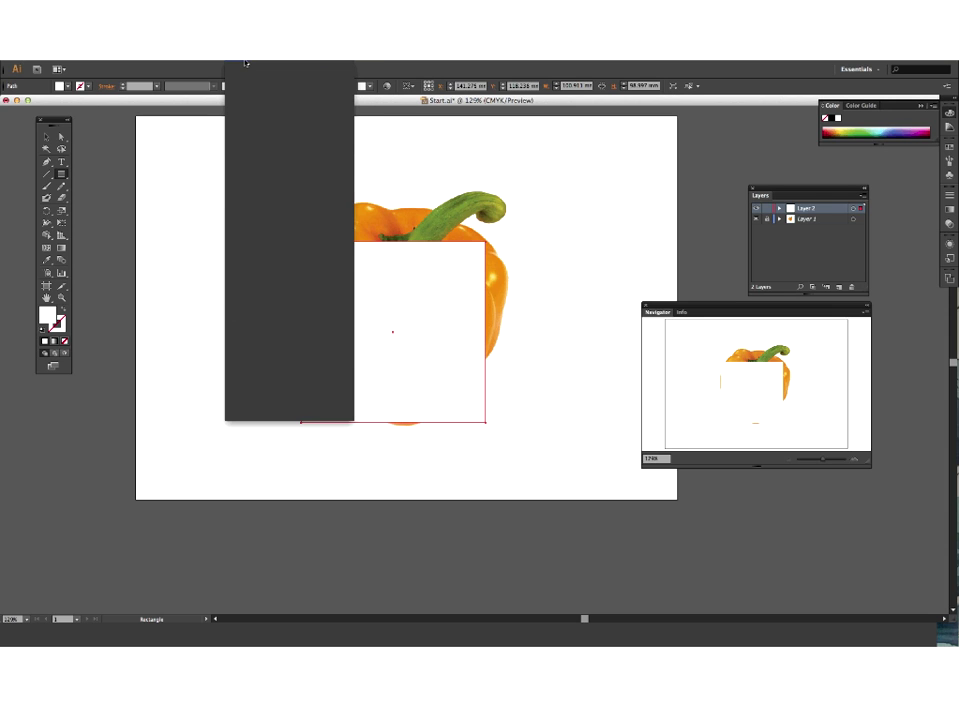
left_click(255, 72)
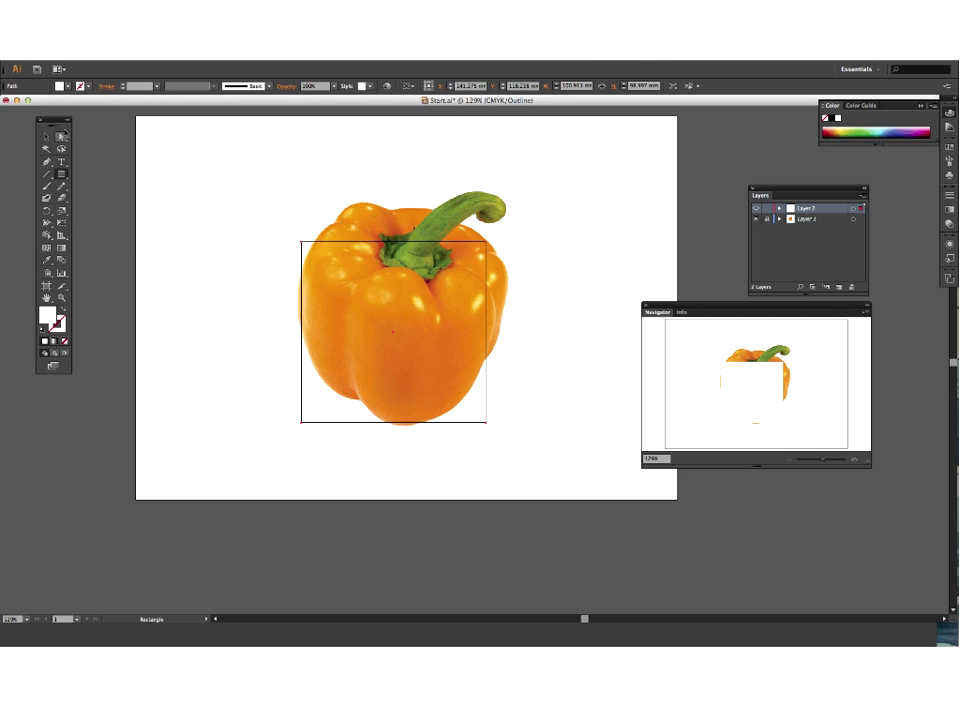
left_click(68, 122)
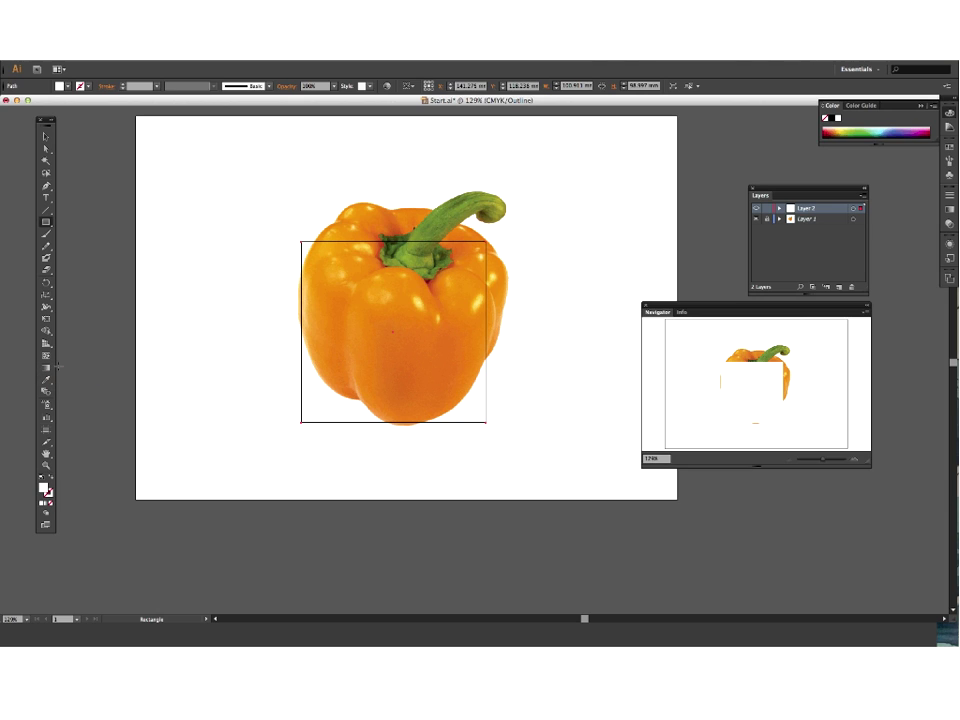
left_click(52, 122)
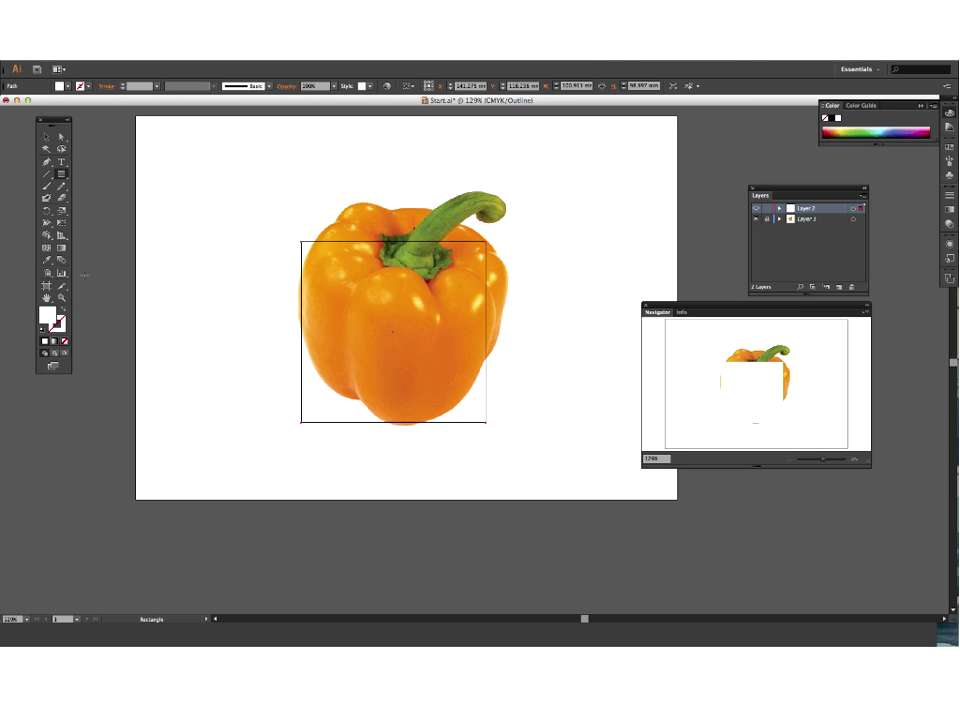
left_click(46, 249)
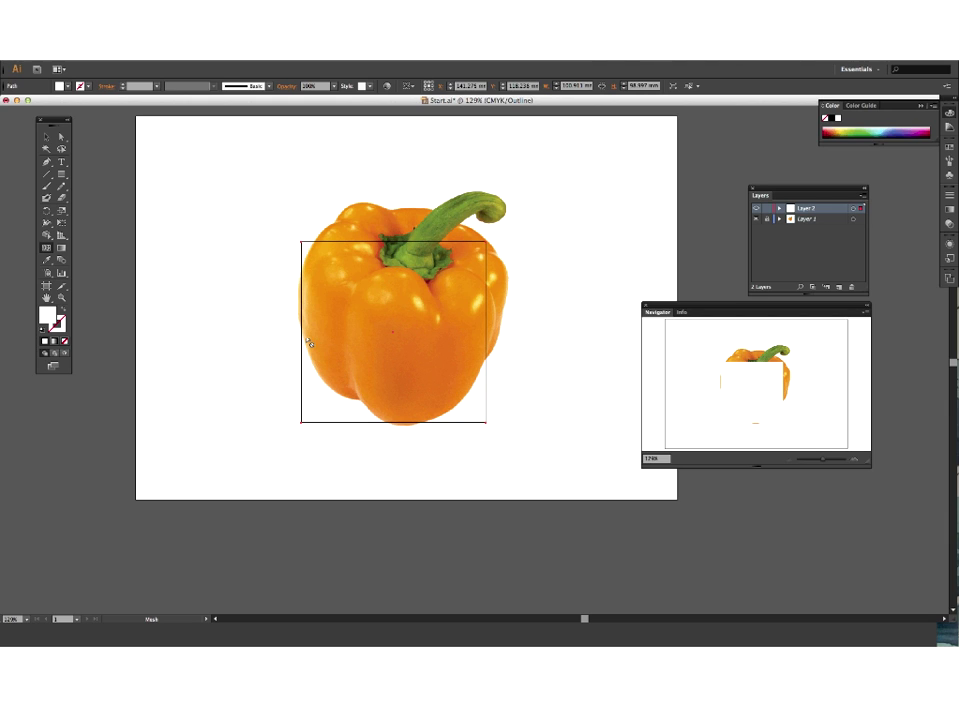
left_click(394, 332)
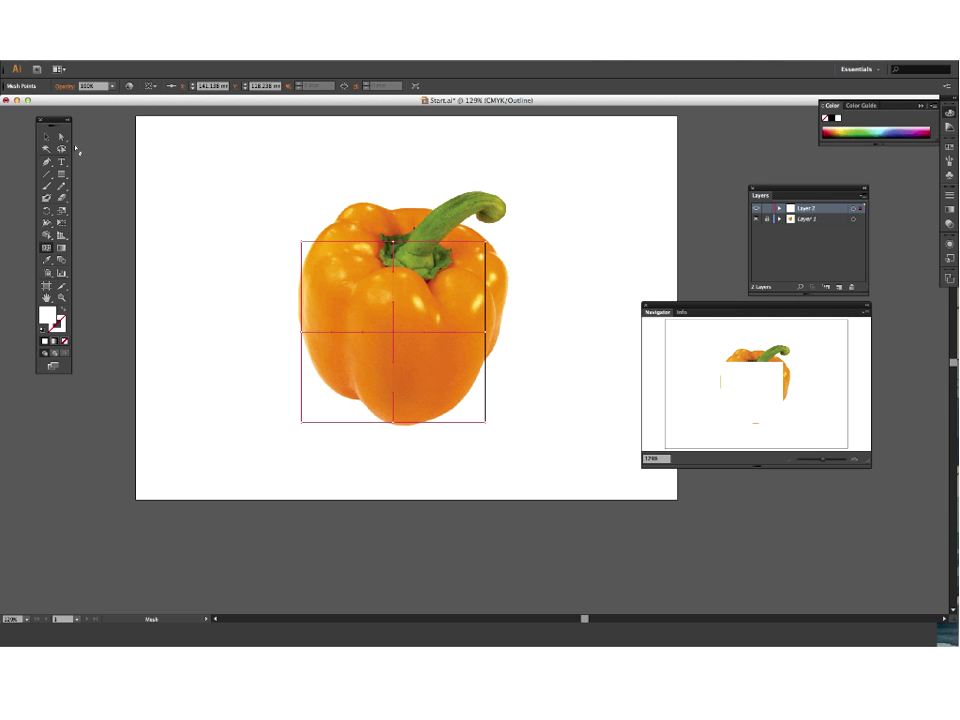
Step: Fit the mesh's upper-left corner, top midpoint and upper left edge to the pepper's left shoulder using Direct Selection
left_click(61, 136)
left_click_drag(303, 243, 330, 215)
left_click_drag(394, 255, 378, 267)
left_click_drag(347, 267, 356, 241)
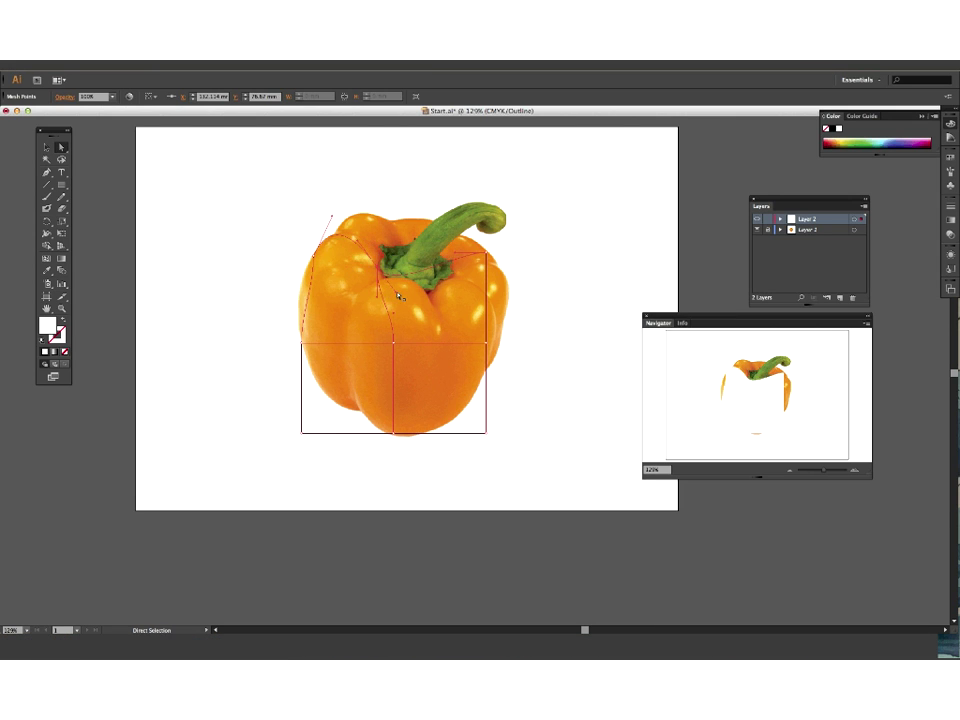
left_click(314, 288)
left_click_drag(306, 285, 298, 299)
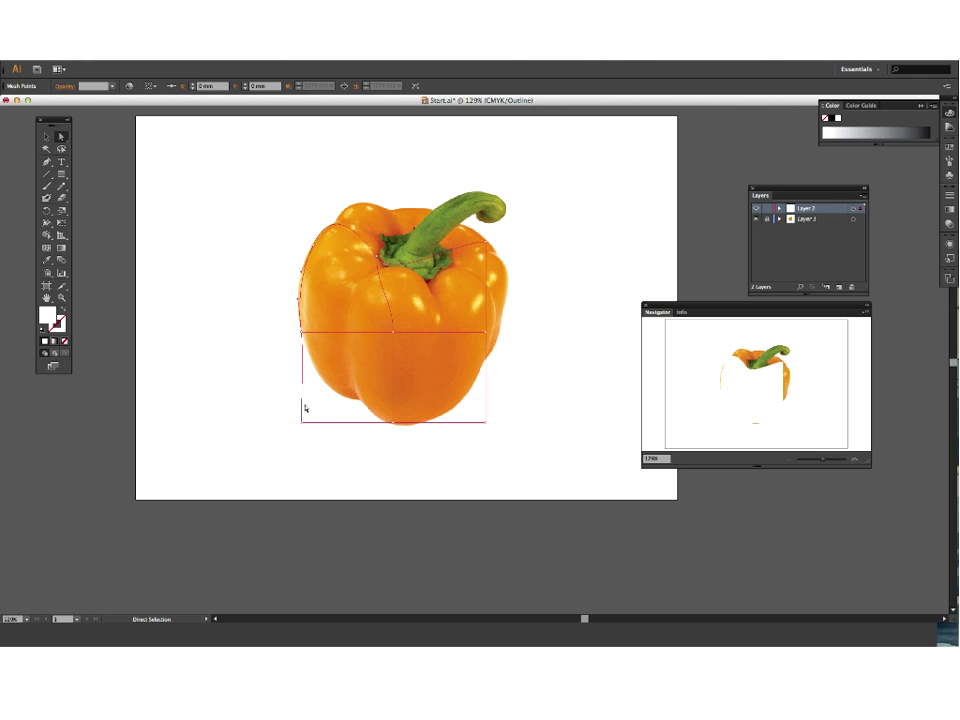
Step: Move the mesh's two bottom corners inward onto the pepper's lower contour
left_click_drag(302, 425, 313, 371)
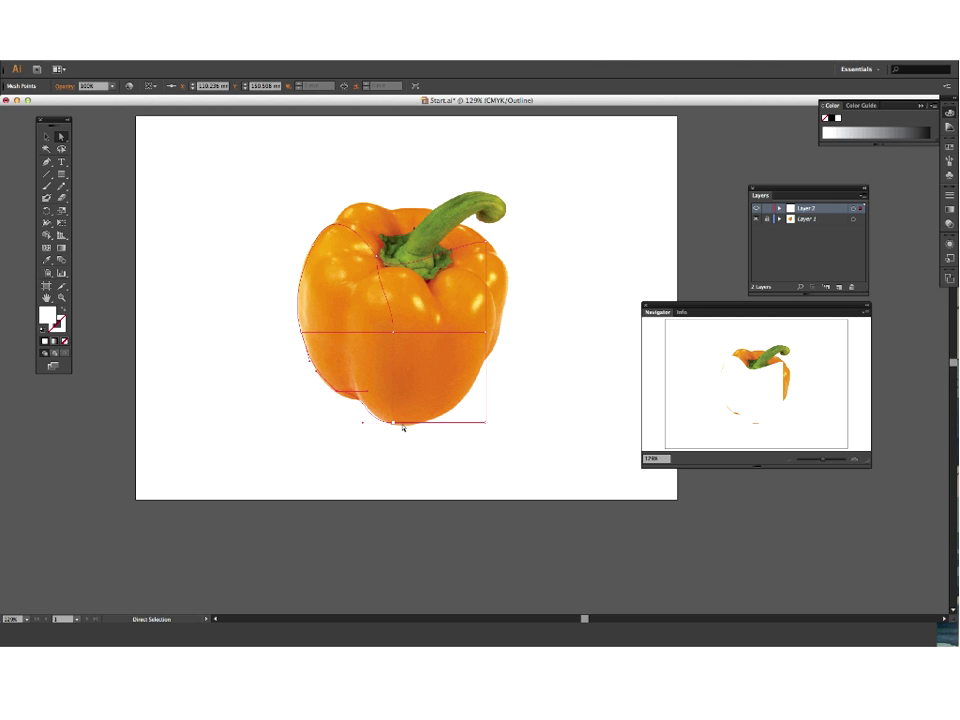
left_click(485, 421)
left_click_drag(475, 407, 401, 436)
left_click(395, 435)
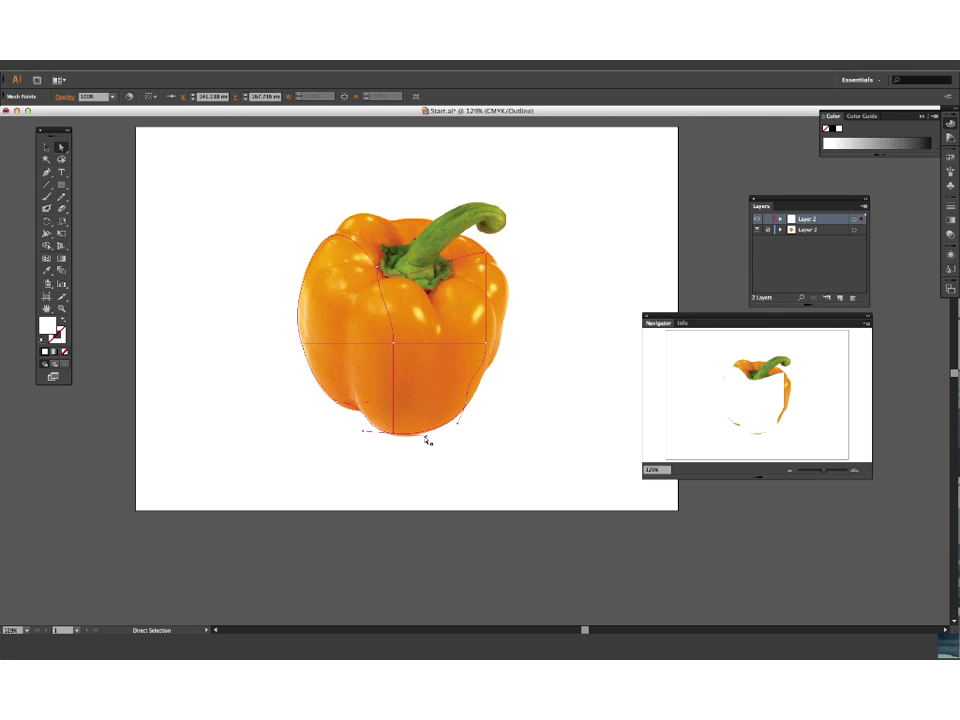
Step: Adjust the direction handles along the mesh's bottom edge to follow the pepper's rounded base
left_click(421, 437)
left_click(423, 437)
left_click_drag(429, 441, 405, 441)
left_click_drag(369, 404, 320, 394)
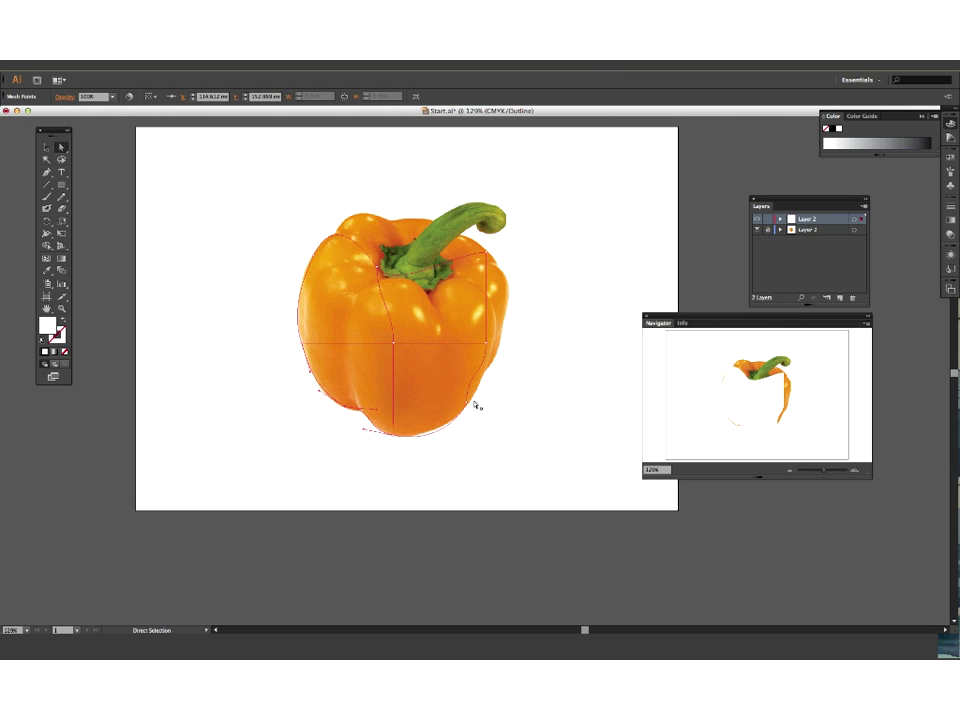
Step: Shape the mesh's right and top edges around the pepper's right front lobe and below the stem
left_click_drag(469, 403, 498, 322)
left_click(488, 366)
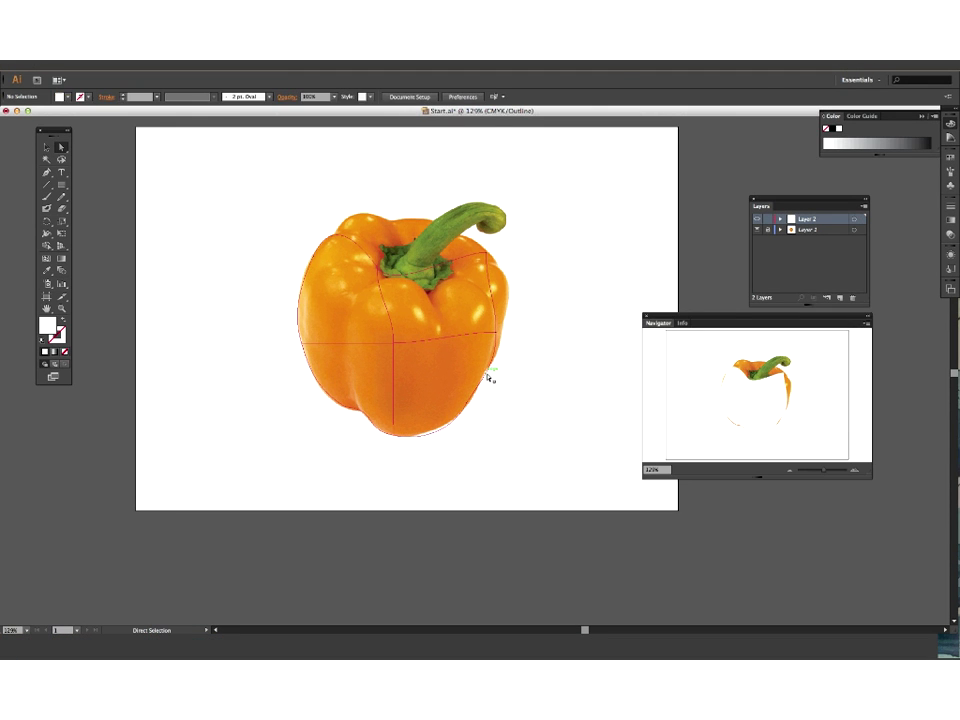
left_click(487, 374)
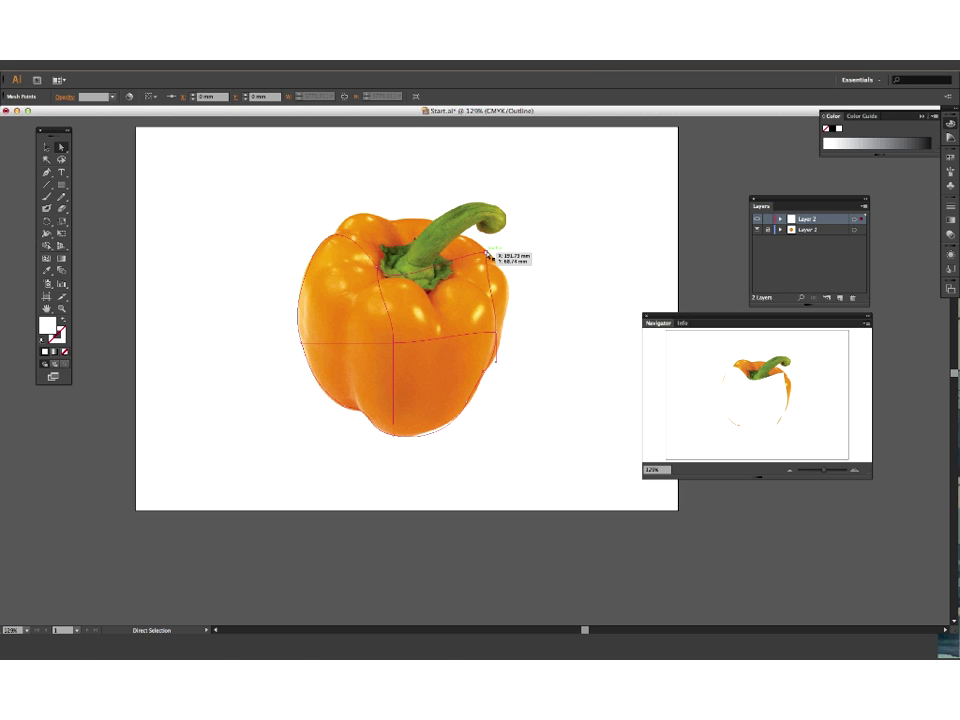
left_click_drag(487, 256, 376, 254)
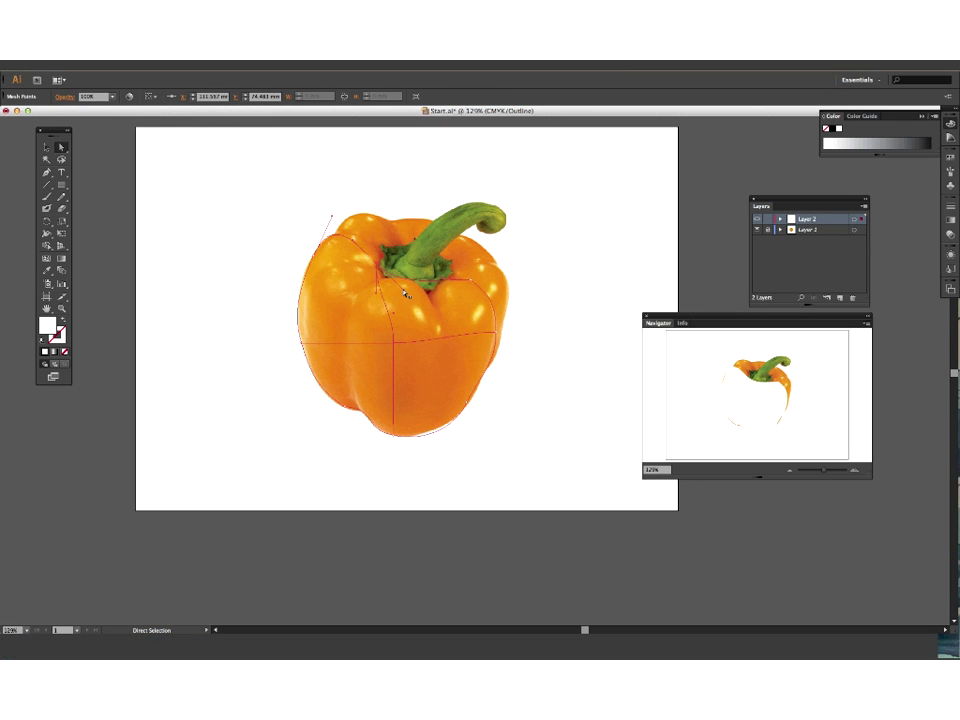
left_click_drag(400, 294, 397, 290)
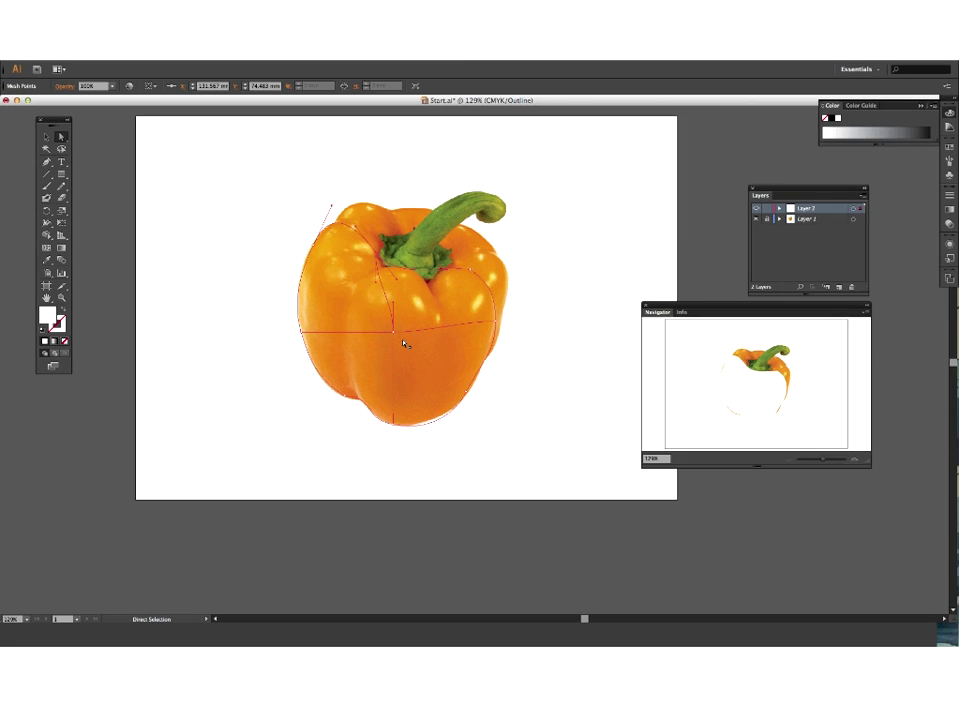
Step: Fine-tune the direction handles at the mesh's lower-left corner against the pepper's contour, and deselect the mesh
left_click(345, 398)
left_click(318, 384)
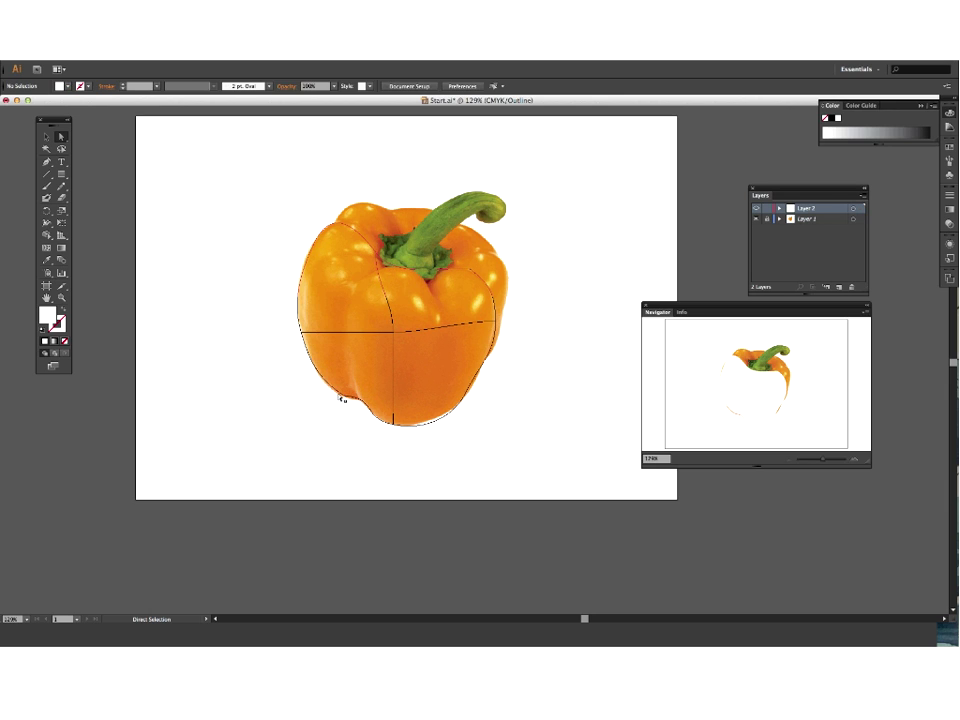
left_click(342, 397)
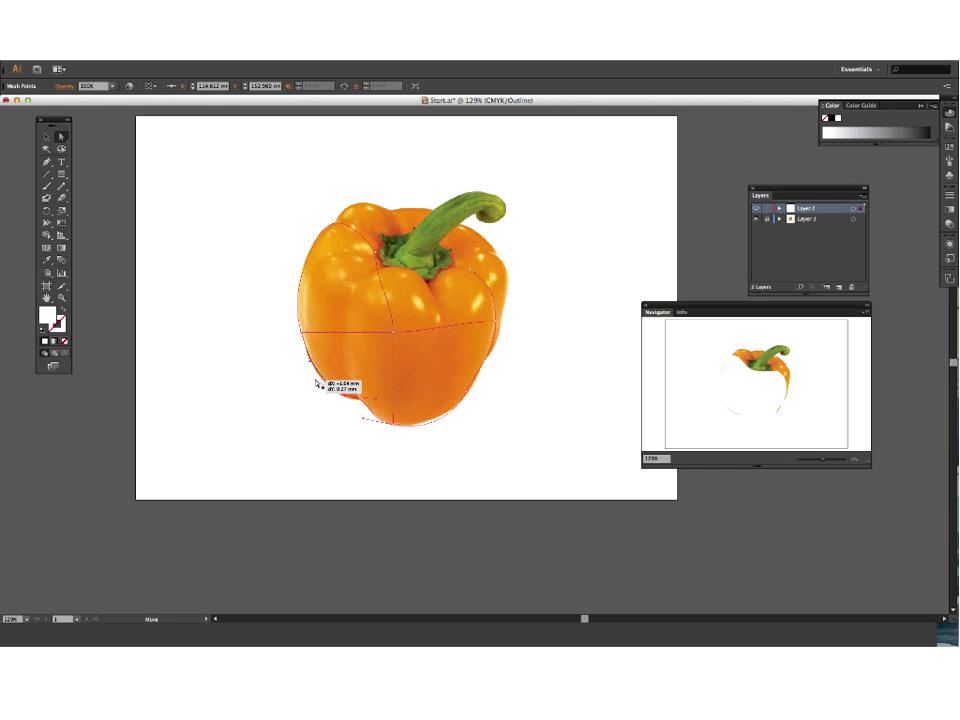
left_click_drag(317, 383, 335, 388)
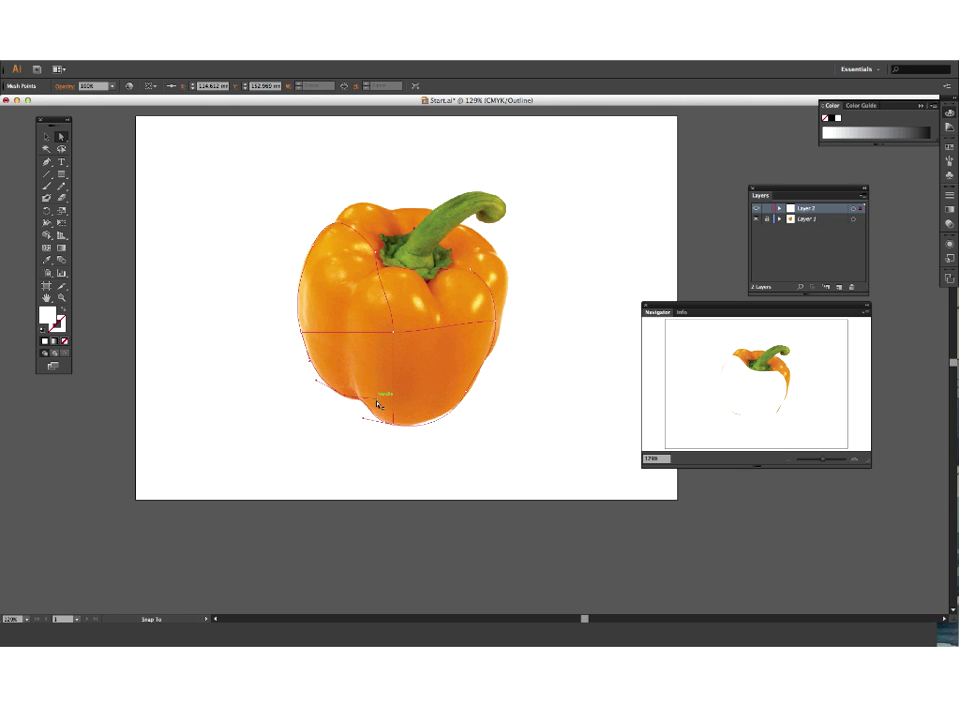
key("super+shift+a")
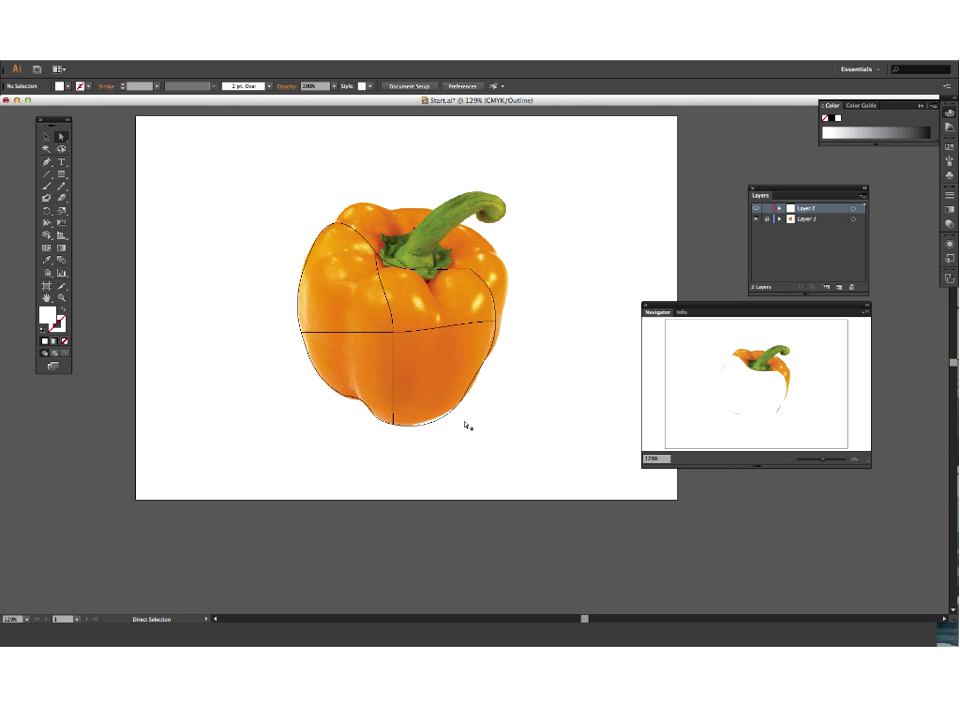
Step: Shift the central mesh point about 8 mm left, and smooth its handles and the lower-right edge curve
left_click(396, 332)
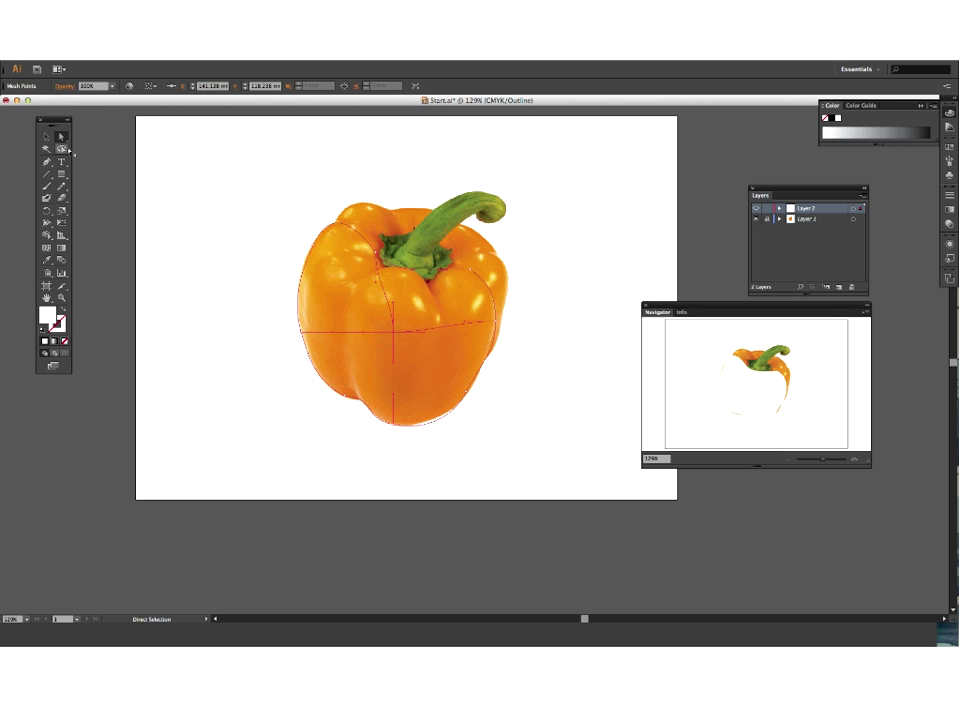
left_click_drag(392, 334, 381, 345)
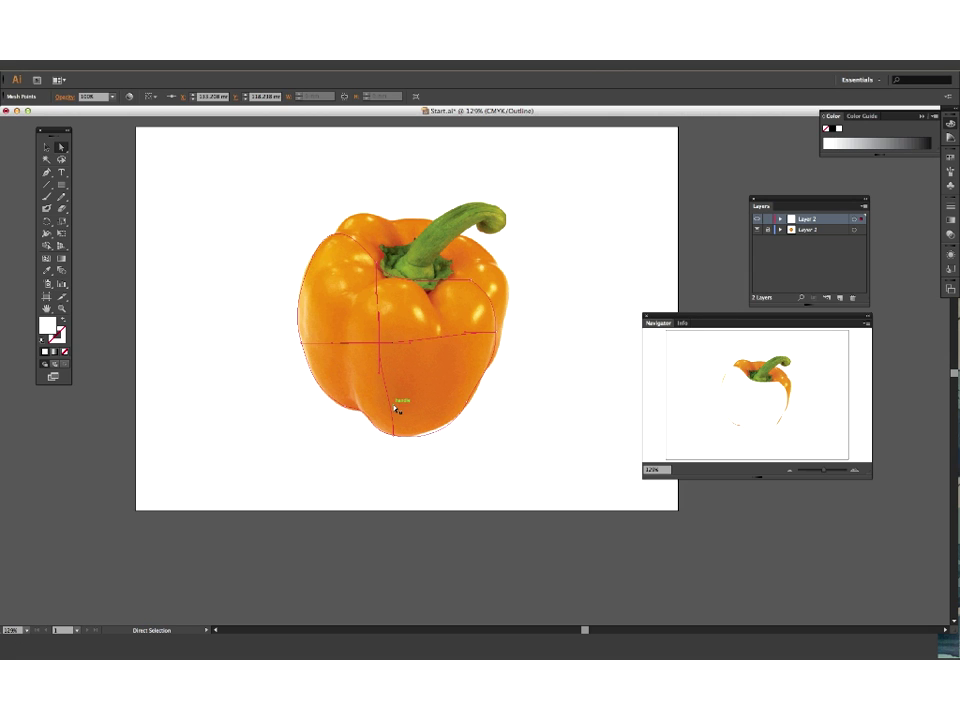
left_click_drag(394, 407, 391, 408)
left_click_drag(410, 344, 408, 342)
left_click_drag(467, 338, 478, 336)
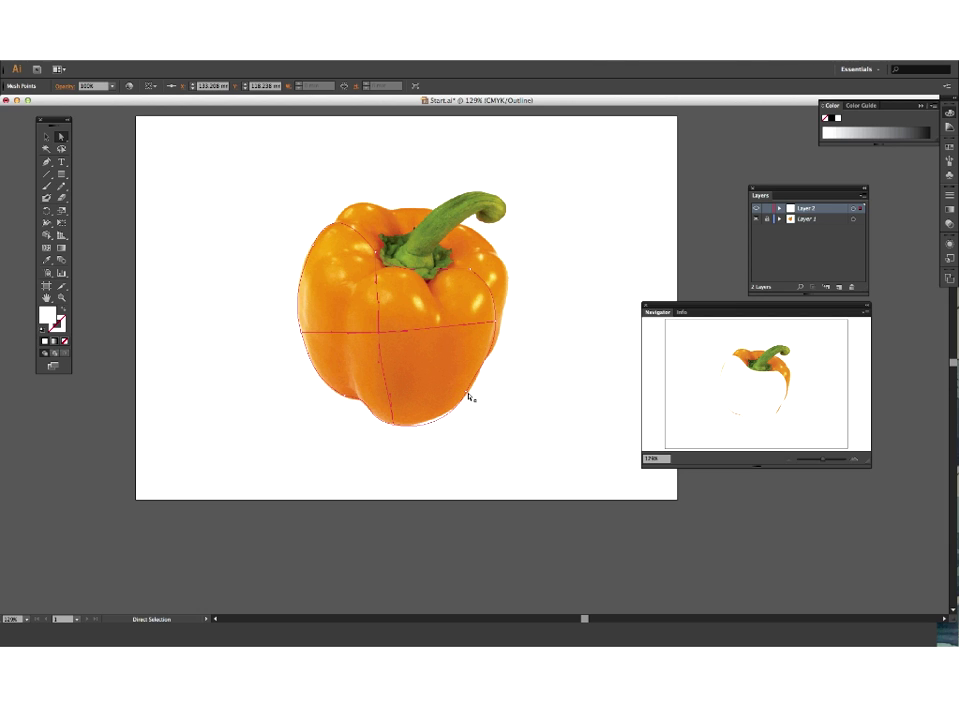
left_click_drag(458, 415, 455, 413)
Step: Add mesh lines across the upper half of the pepper shape, through its shoulder, front lobe and right highlight
left_click(46, 248)
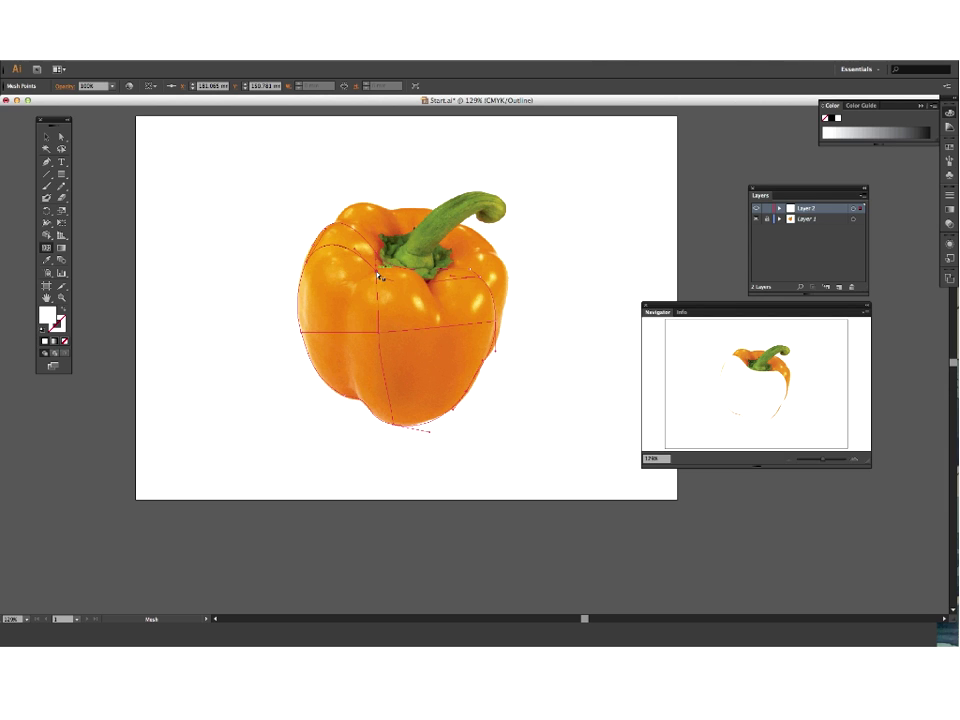
left_click(346, 263)
left_click_drag(378, 292, 420, 300)
left_click(418, 297)
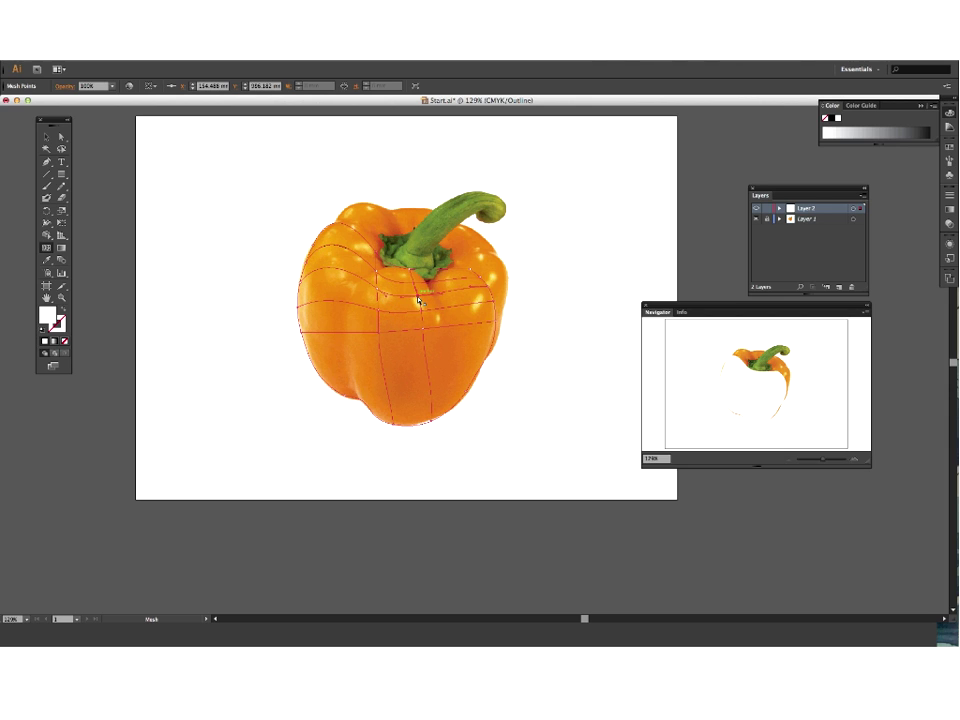
left_click(478, 303)
Step: Add further mesh lines through the small front highlight and the pepper's left lobe
left_click(379, 327)
left_click(440, 322)
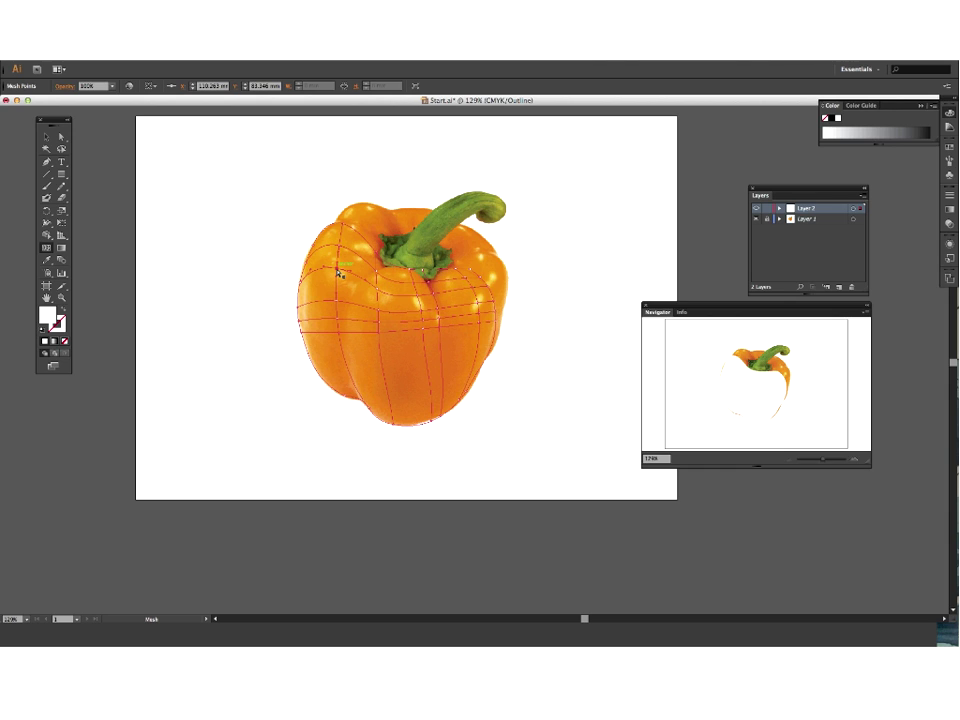
left_click(367, 244)
left_click(366, 243)
Step: Add two more mesh lines across the lower half of the pepper shape
left_click(350, 372)
left_click(432, 401)
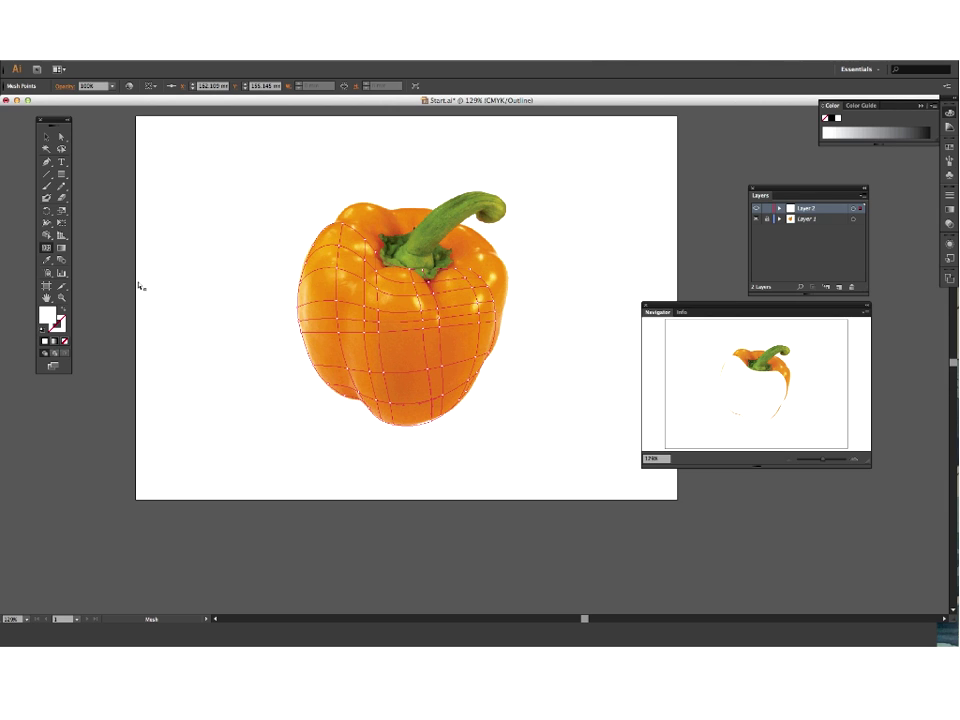
Step: Colour the mesh points along the pepper's upper-left edge with Eyedropper samples taken from the photo beneath them
left_click(47, 262)
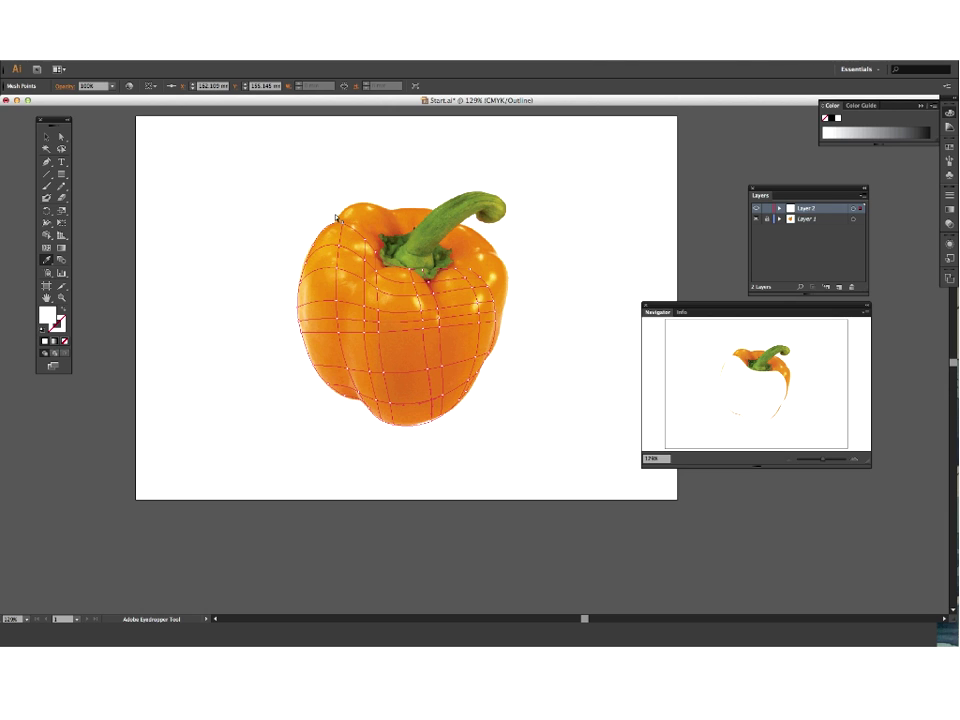
key("a")
left_click(343, 225, "super")
left_click(341, 232)
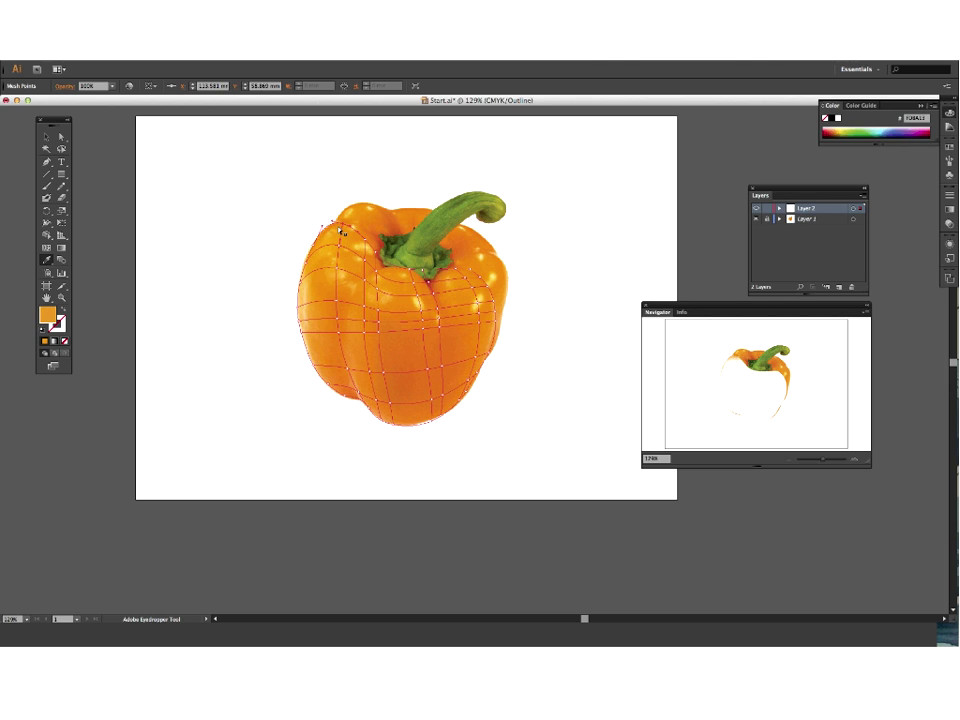
key("ctrl")
left_click(362, 246, "ctrl")
left_click(362, 246)
left_click(375, 260, "ctrl")
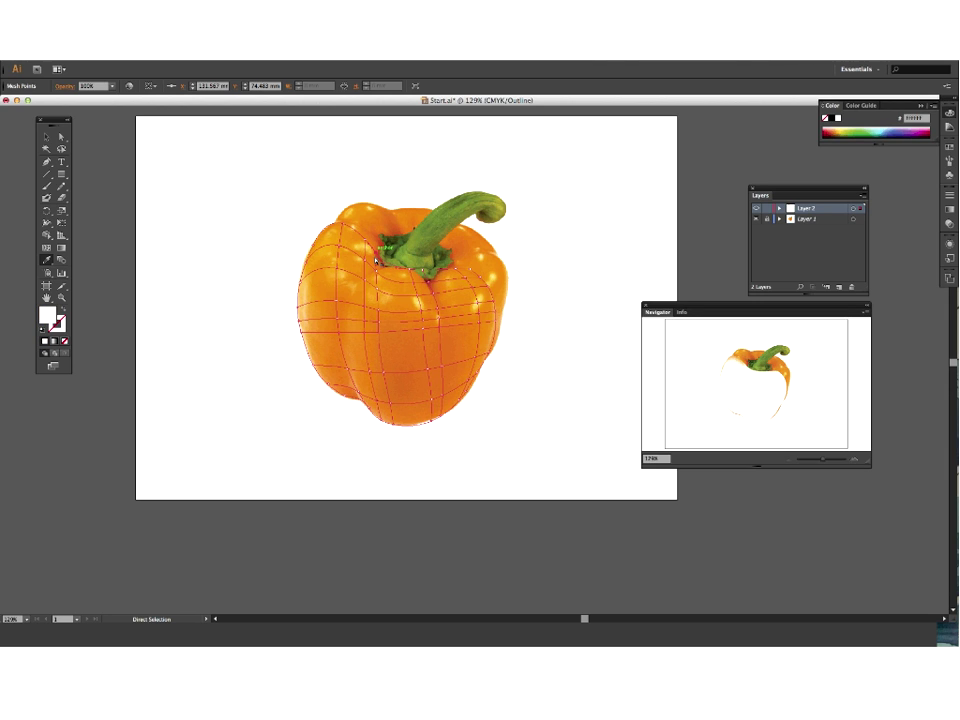
Step: Apply sampled photo colours to the mesh points along the top edge below the green stem
left_click(376, 260)
left_click(411, 268, "ctrl")
left_click(411, 268)
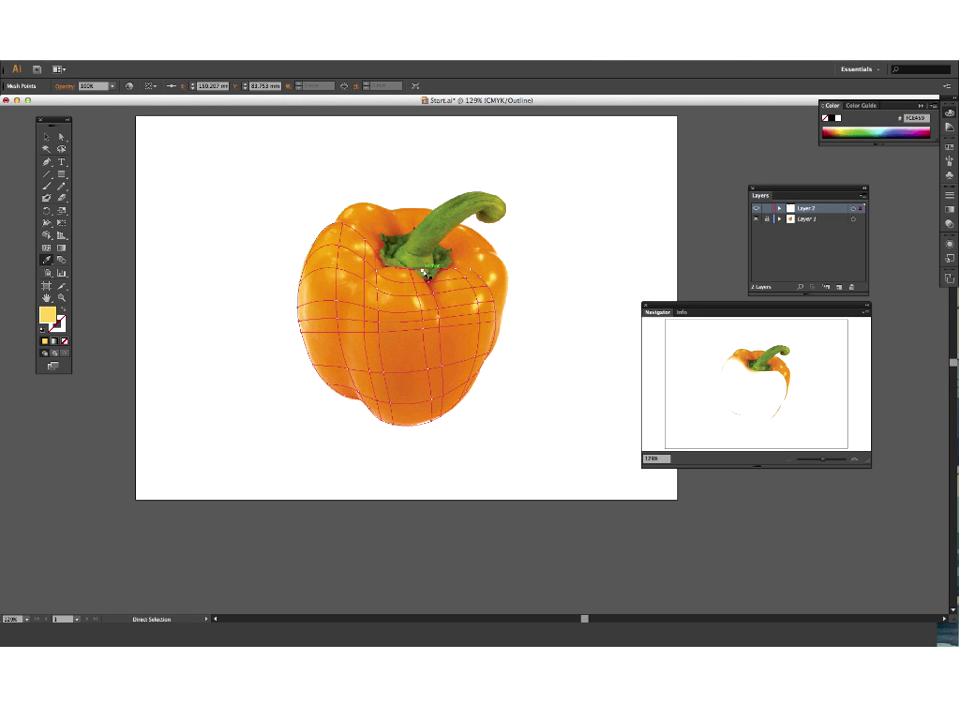
left_click(422, 284, "ctrl")
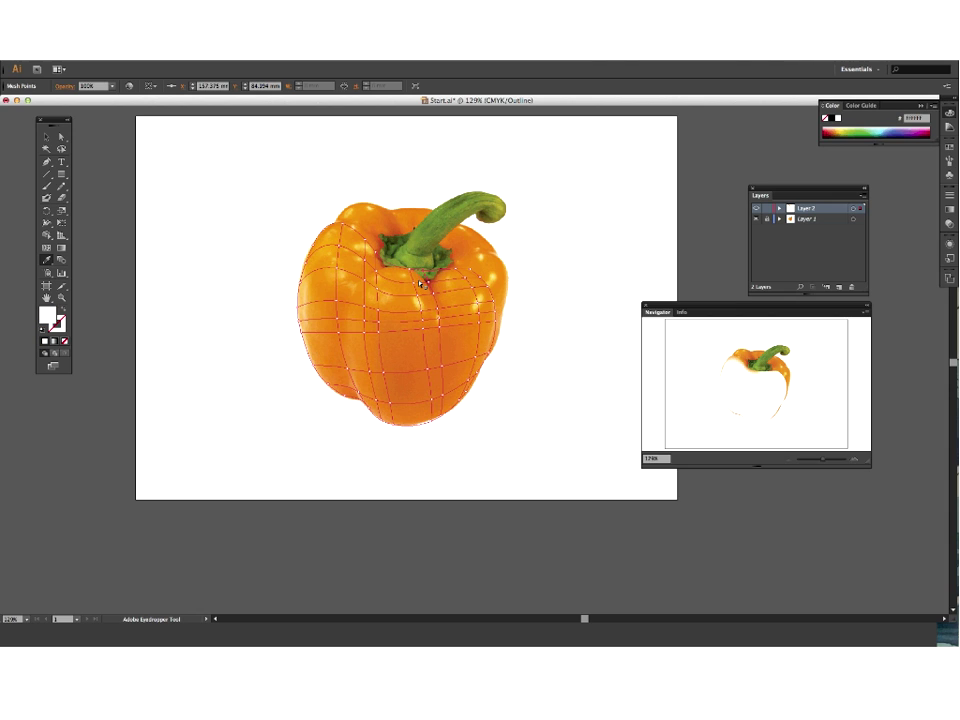
left_click(440, 280)
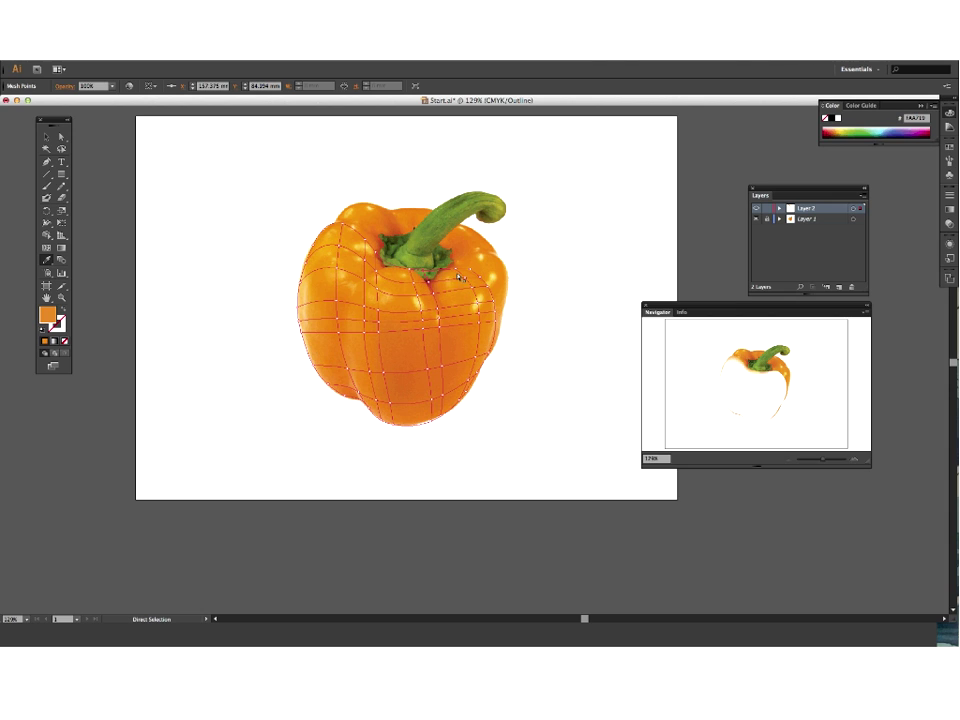
Step: Colour the top-edge mesh points on the right lobe with oranges sampled from the photo
left_click(460, 279, "ctrl")
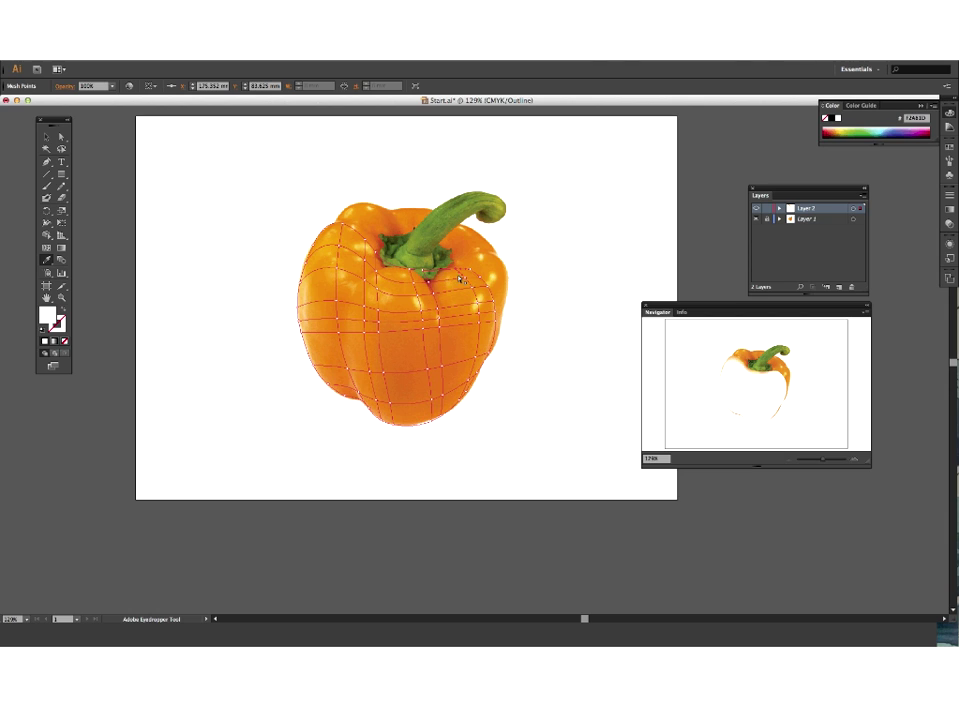
left_click(462, 280)
left_click(478, 278, "ctrl")
left_click(483, 281)
left_click(481, 281, "ctrl")
left_click(481, 281)
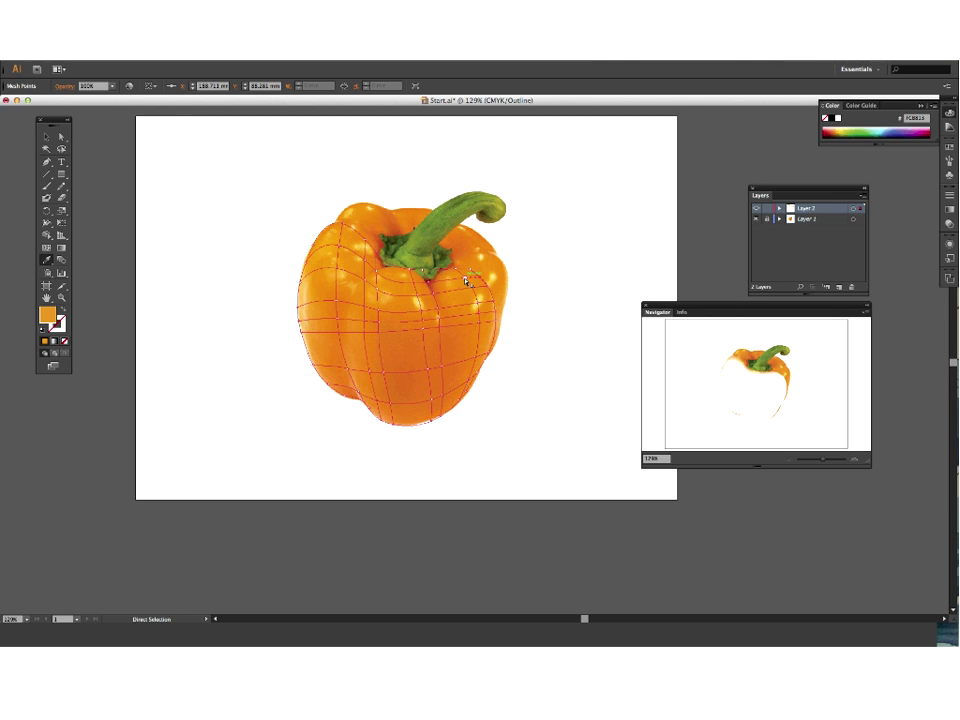
Step: Sample photo colours for the second row of mesh points, from the right lobe back across the front lobe
left_click(464, 285, "ctrl")
left_click(462, 287)
left_click(434, 289, "ctrl")
left_click(415, 284, "super")
left_click(414, 286)
left_click(382, 282, "super")
left_click(376, 278)
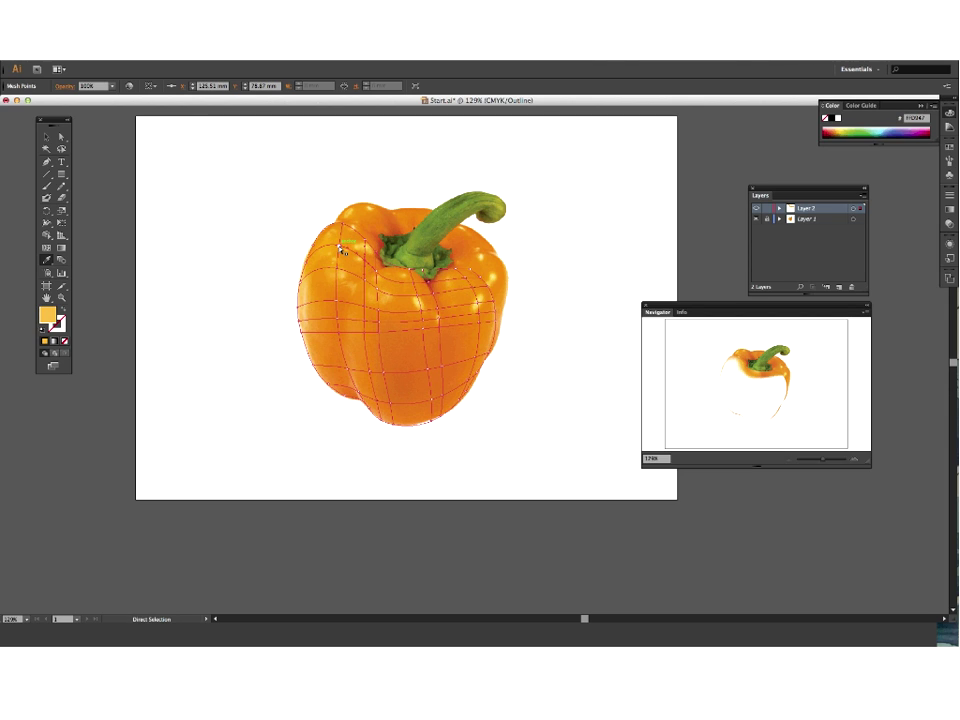
Step: Colour the mesh points on the pepper's left shoulder and its outer edge from the photo
left_click(347, 257, "super")
left_click(340, 259)
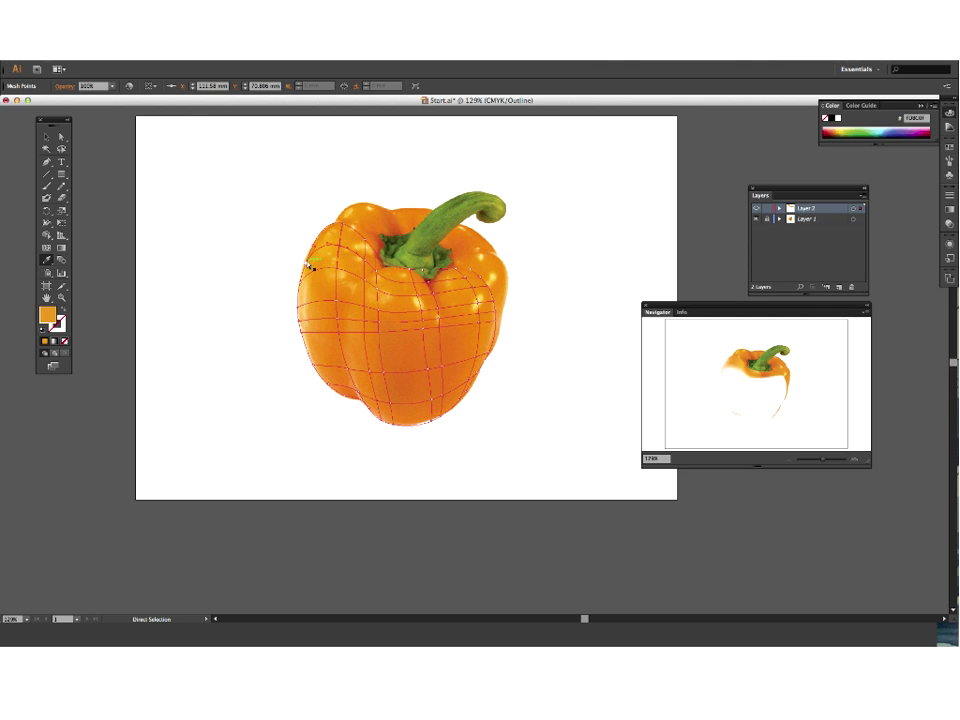
left_click(307, 264, "super")
left_click(316, 265)
left_click(302, 285, "super")
left_click(306, 290)
Step: Colour the third row of mesh points from the left lobe to the front lobe's highlight with sampled photo colours
left_click(337, 270, "super")
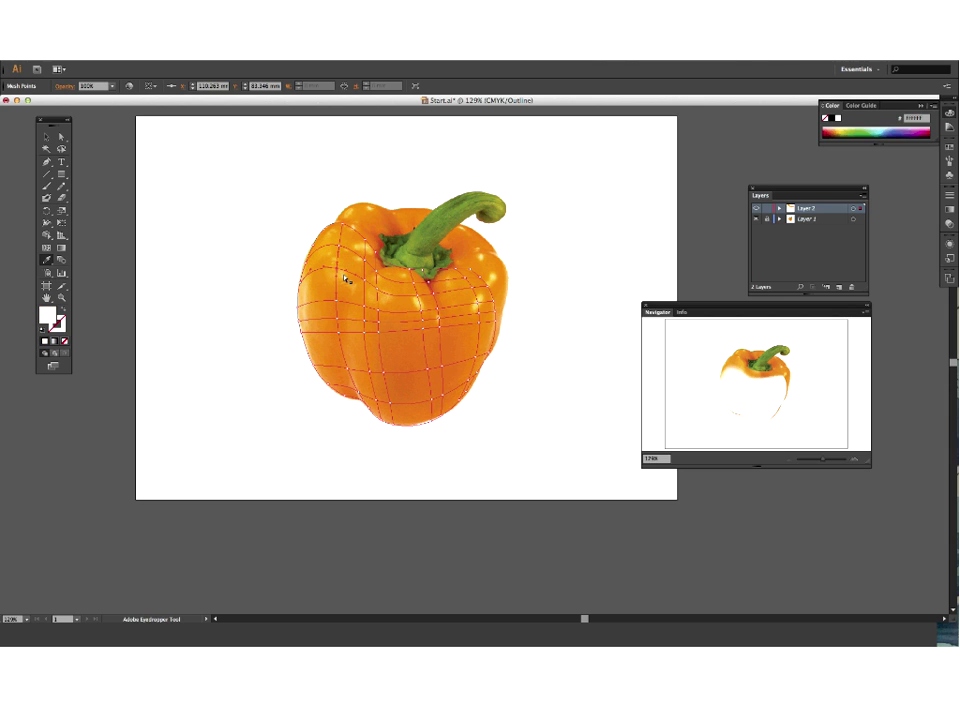
left_click(344, 277)
left_click(365, 281, "super")
left_click(359, 287)
left_click(385, 298, "super")
left_click(388, 300)
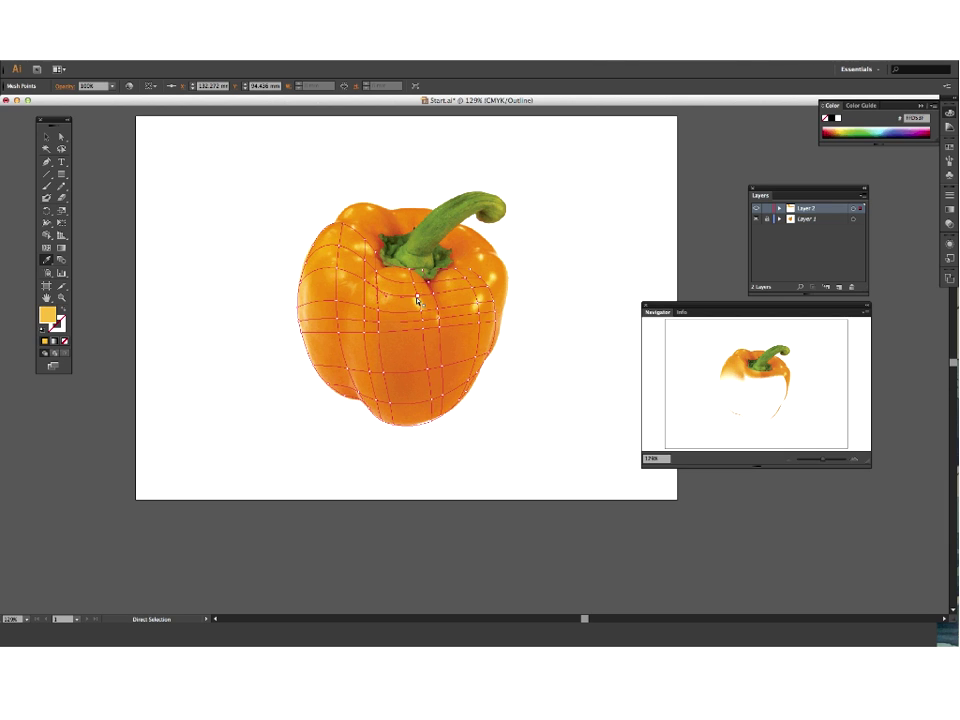
left_click(418, 303, "super")
left_click(418, 304)
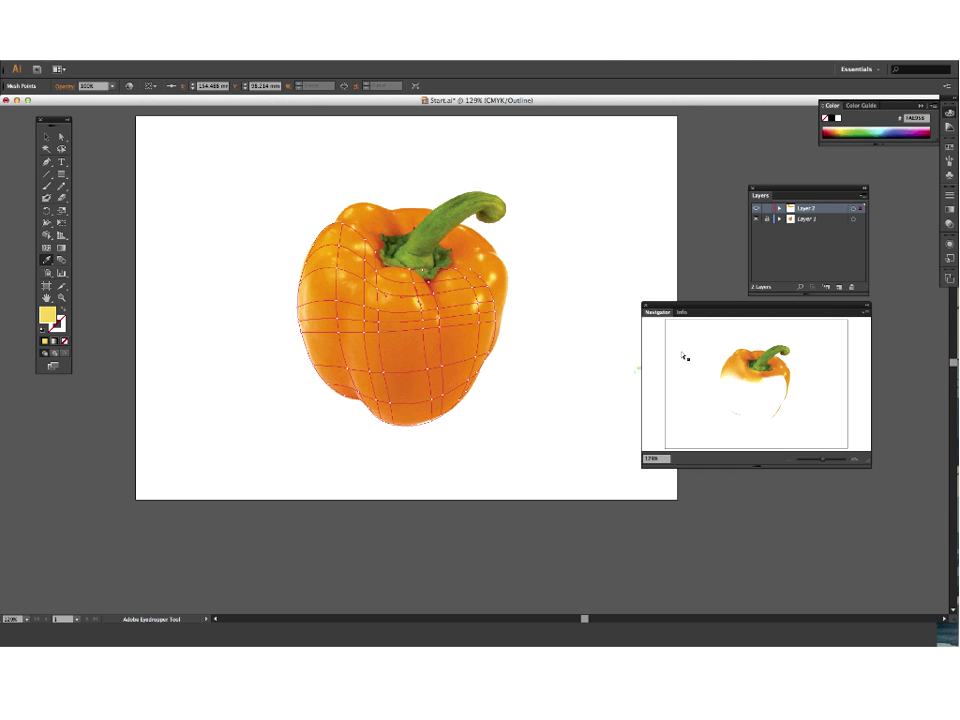
Step: Apply the photo's colours to the third-row mesh points at the crease below the stem and on the right lobe
left_click(438, 295, "super")
left_click(436, 295, "ctrl")
left_click(437, 296)
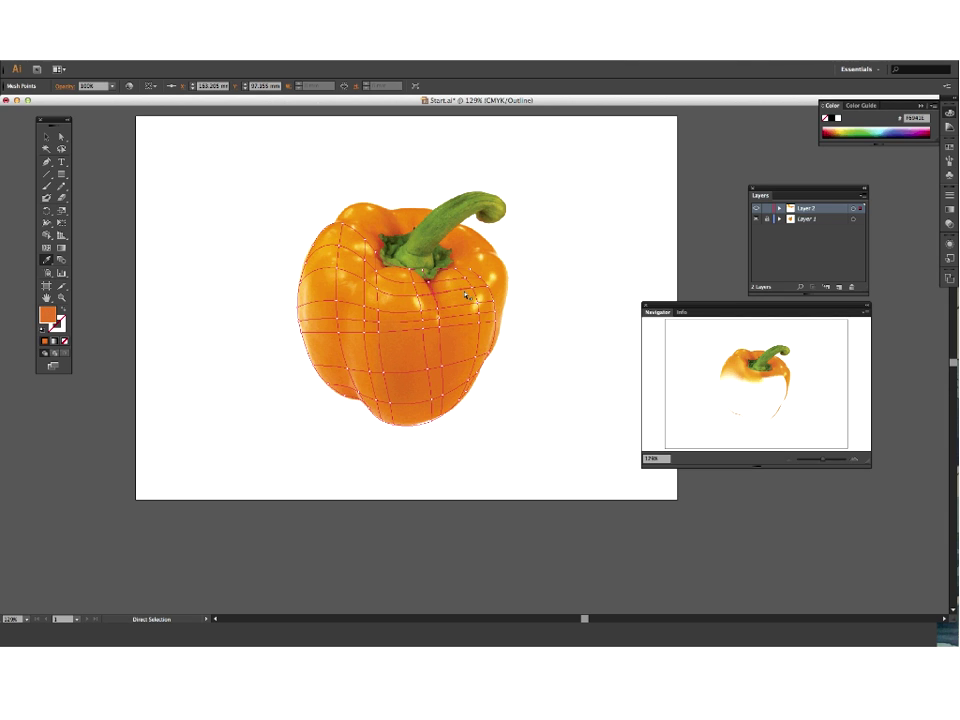
left_click(472, 298, "ctrl")
left_click(474, 297)
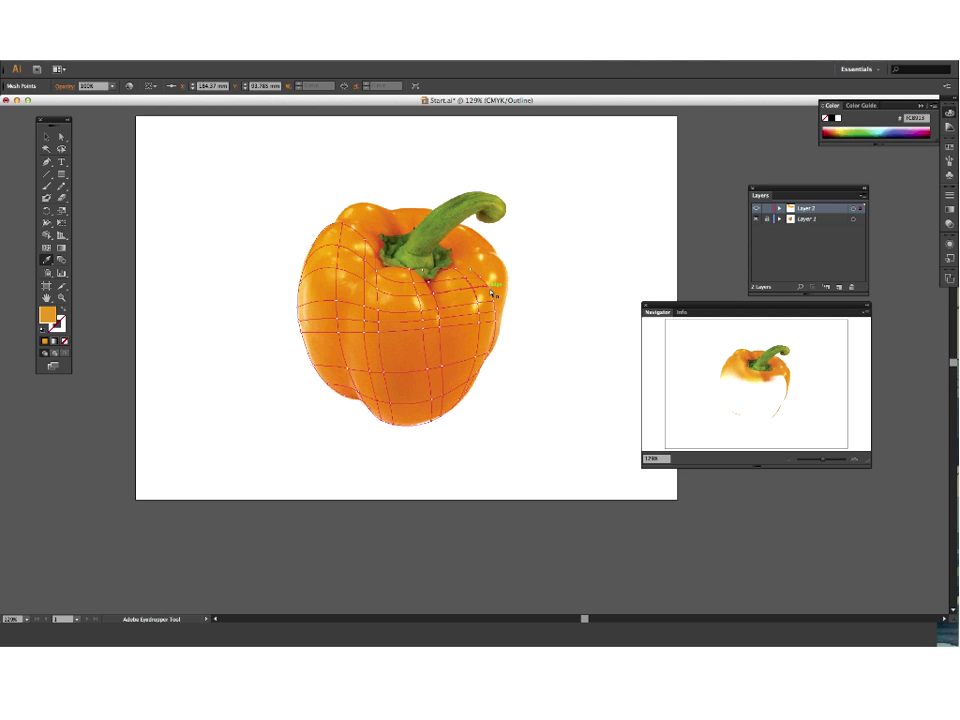
Step: Colour the mesh points around the right lobe's highlight and adjoining edge with sampled photo colours
left_click(485, 295, "ctrl")
left_click(490, 298)
left_click(488, 303, "ctrl")
left_click(485, 306)
left_click(484, 302, "ctrl")
left_click(484, 300)
Step: Sample photo colours for the fourth row of mesh points, from the central crease across the front lobe
left_click(438, 311, "ctrl")
left_click(434, 308)
left_click(421, 311, "ctrl")
left_click(419, 308)
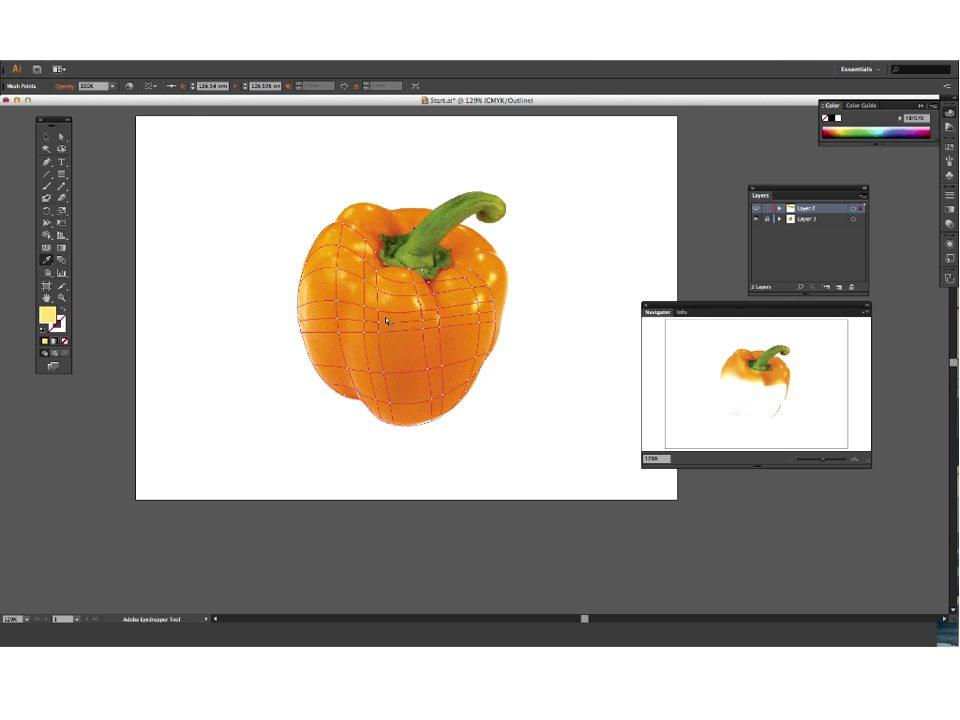
left_click(379, 311, "ctrl")
left_click(383, 306)
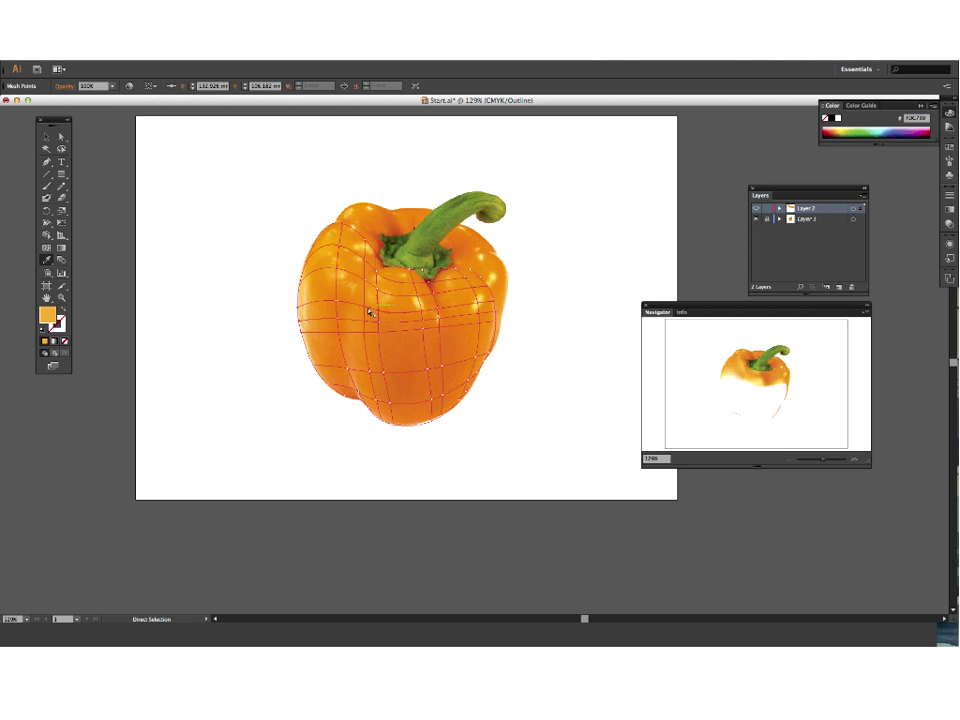
Step: Colour the fourth-row mesh points across the left lobe to its outer edge from the photo
left_click(365, 304, "ctrl")
left_click(333, 311)
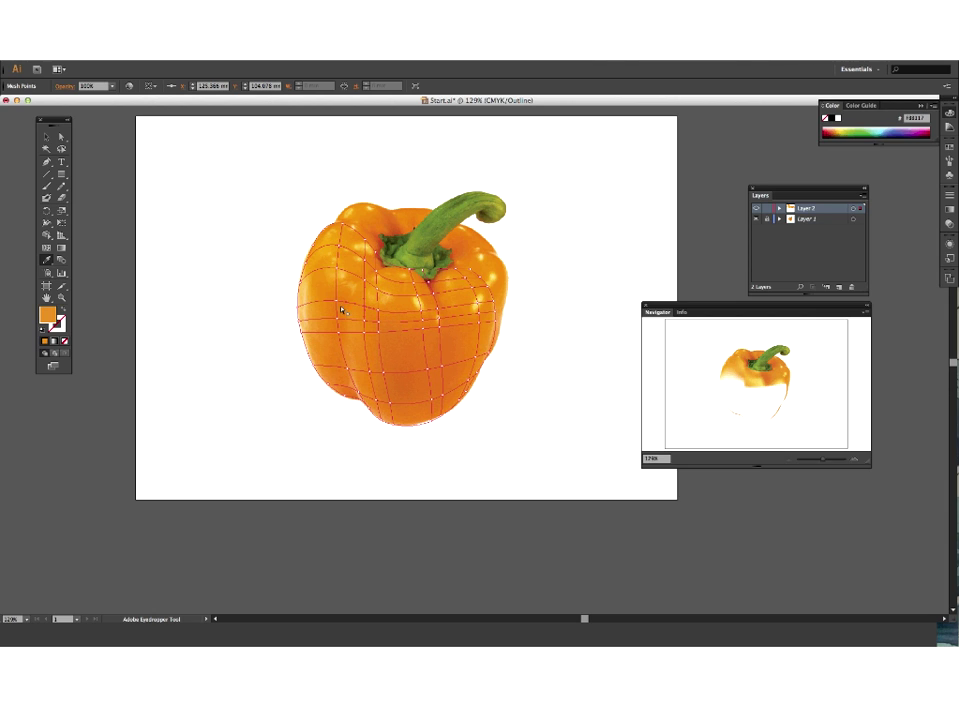
left_click(323, 306, "ctrl")
left_click(306, 318)
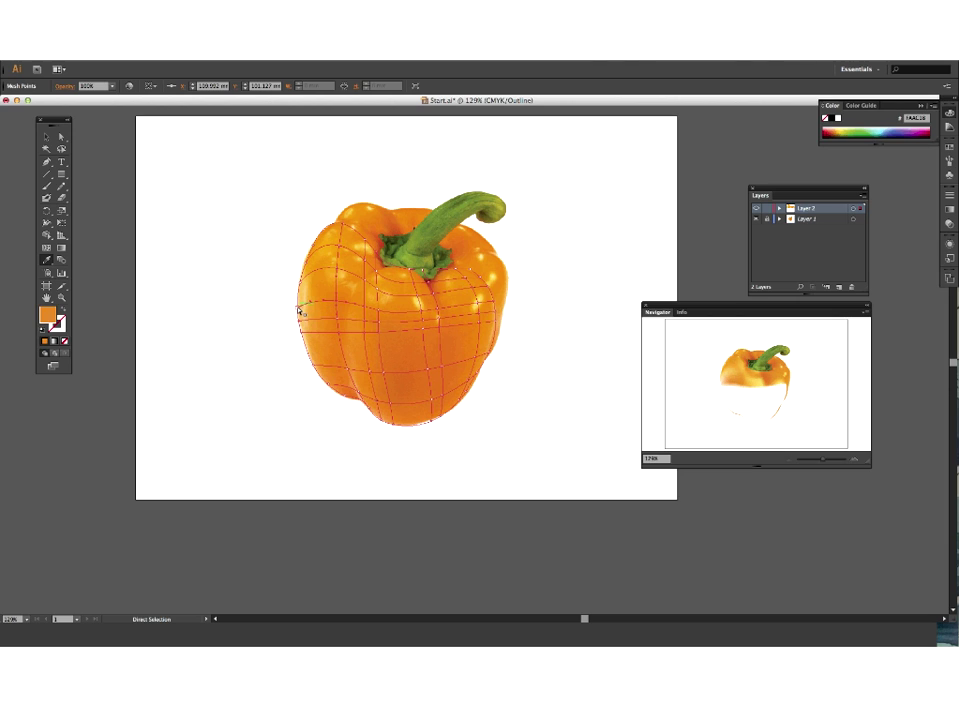
left_click(304, 304, "ctrl")
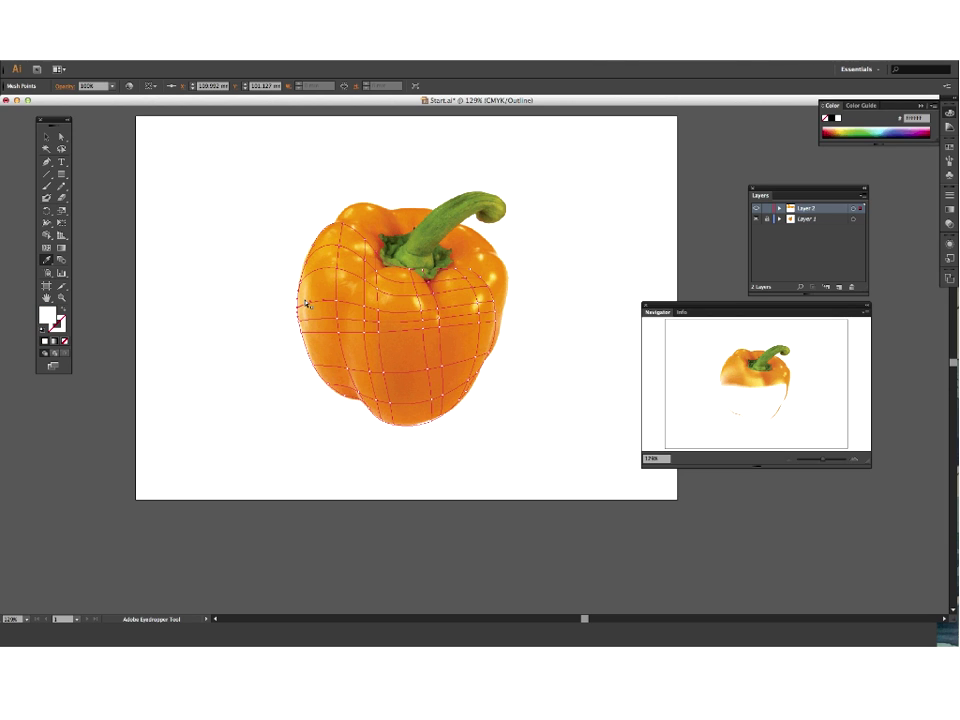
left_click(304, 303, "super")
left_click(304, 308)
Step: Colour the next row of mesh points across the pepper's middle, from the left lobe to the central crease
left_click(340, 318, "super")
left_click(357, 324)
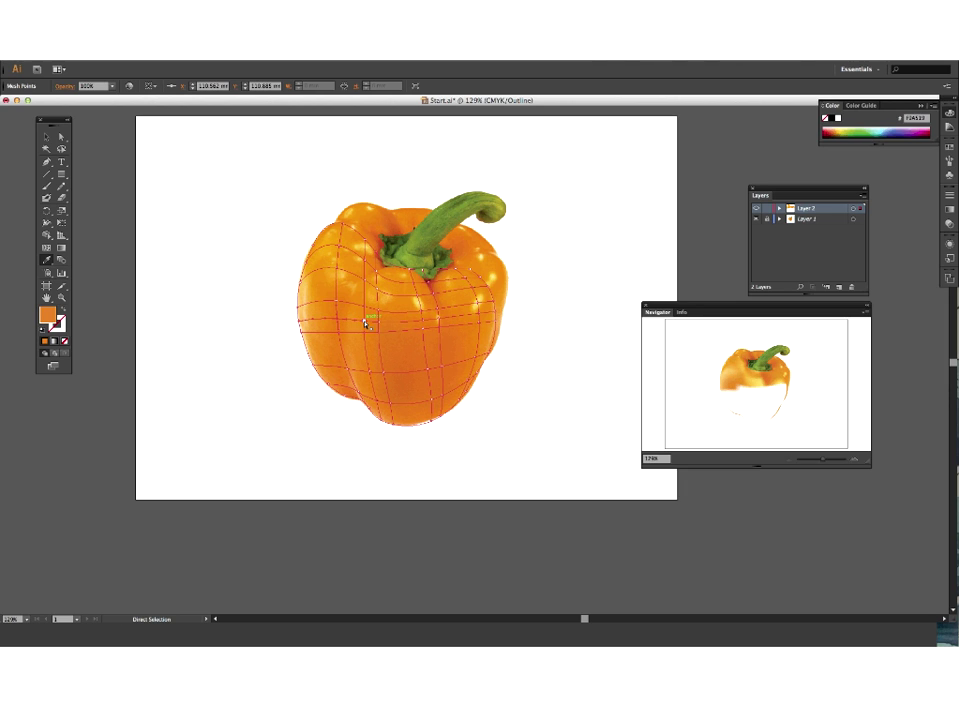
left_click(366, 322, "ctrl")
left_click(376, 323)
left_click(378, 322, "super")
left_click(384, 323)
left_click(423, 321, "super")
left_click(419, 328)
left_click(438, 321, "super")
left_click(446, 323)
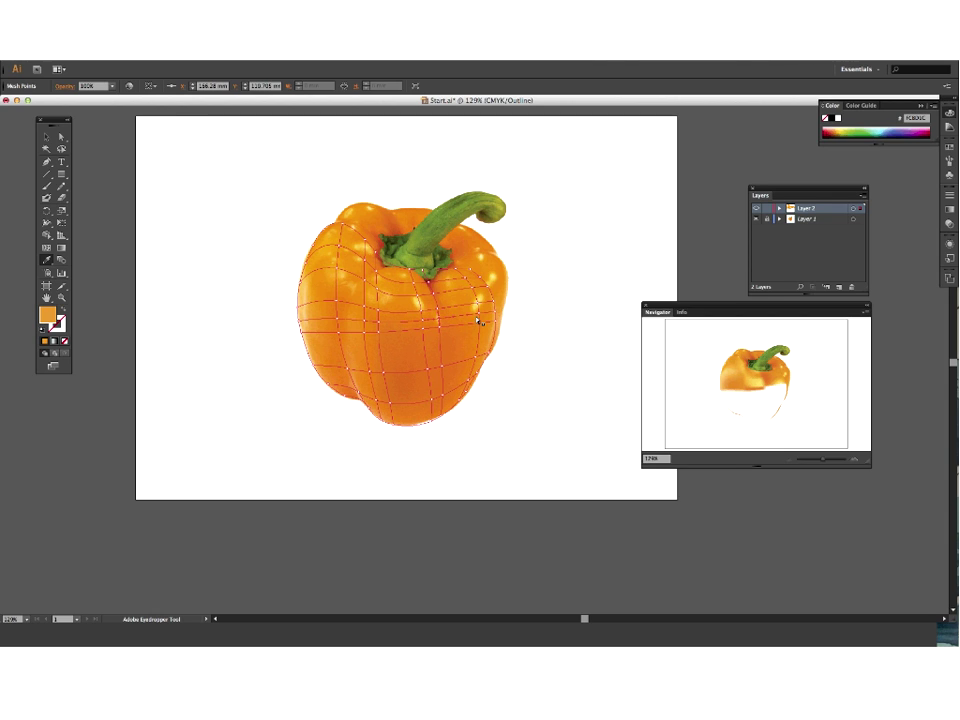
Step: Apply sampled photo oranges to the mid-height mesh points on the right lobe and its outer edge
left_click(480, 316, "ctrl")
left_click(487, 319)
left_click(495, 314, "super")
left_click(493, 329, "ctrl")
left_click(486, 327)
left_click(475, 336, "ctrl")
left_click(475, 337)
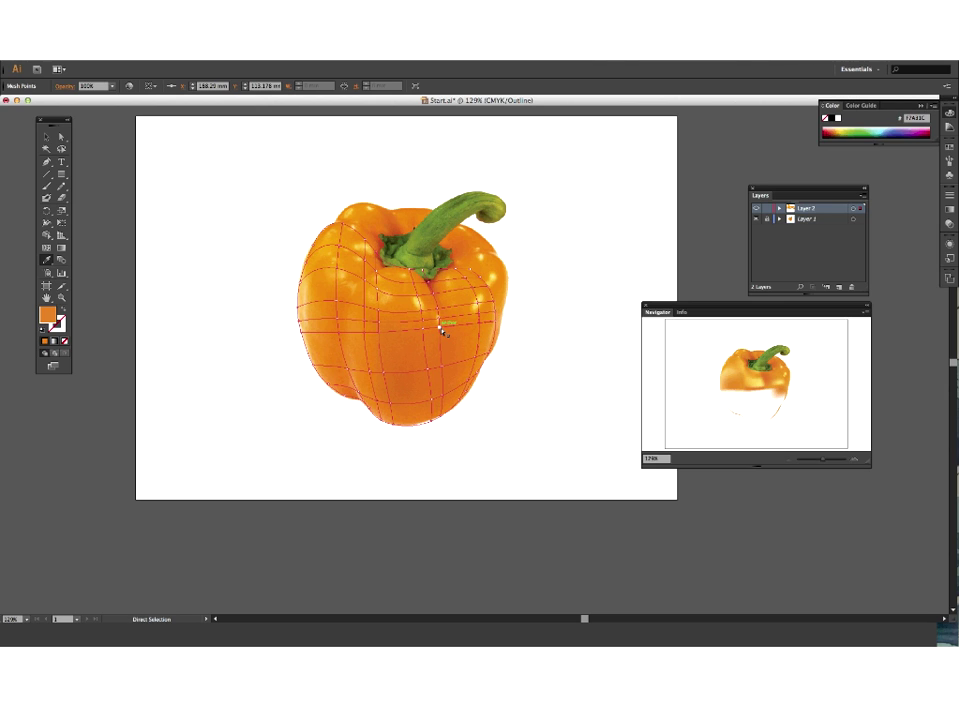
Step: Colour the mesh points just below the middle, from the central crease to the left side of the front lobe
left_click(438, 324, "super")
left_click(443, 333)
left_click(420, 334, "ctrl")
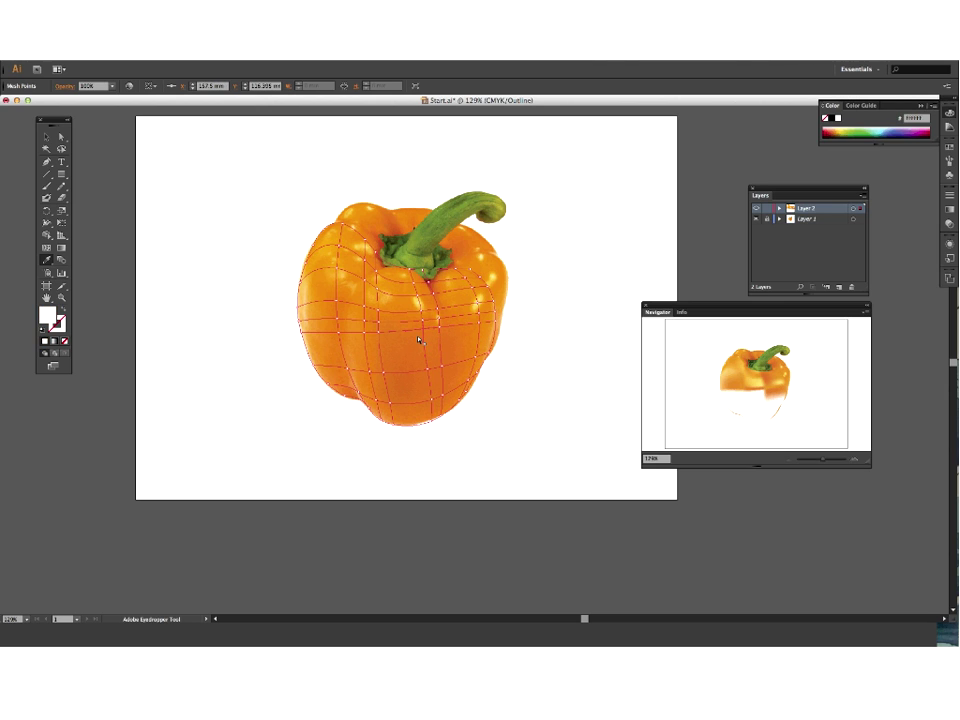
left_click(417, 335)
left_click(372, 339, "ctrl")
left_click(369, 341)
left_click(365, 333, "super")
left_click(365, 346)
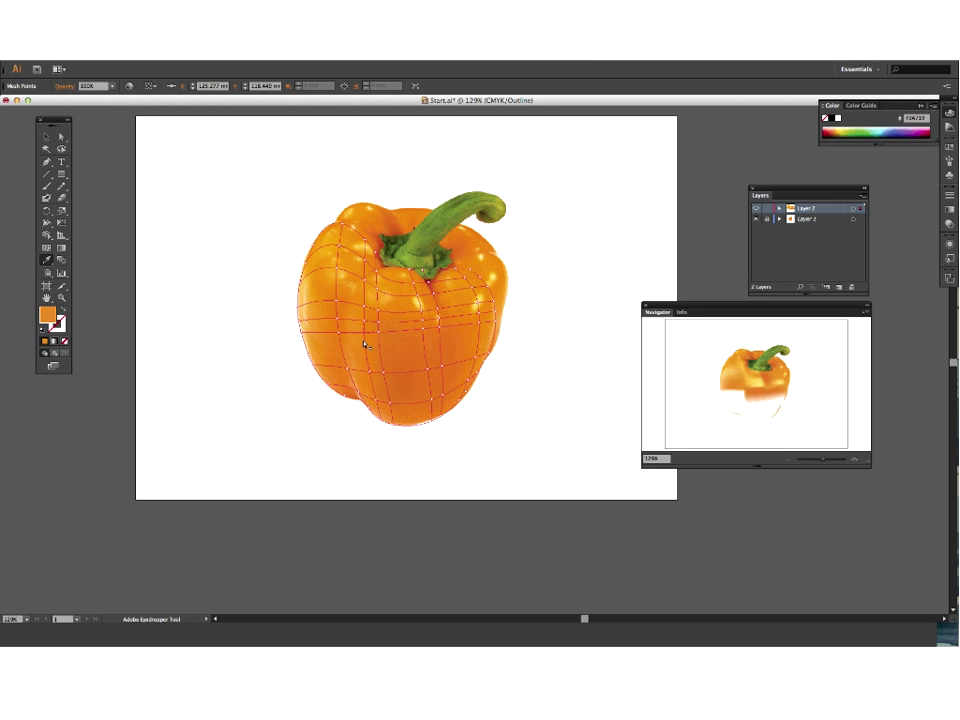
Step: Sample photo colours for the left lobe's mesh points below the middle and down its outer edge
left_click(345, 338)
left_click(306, 339, "ctrl")
left_click(304, 337)
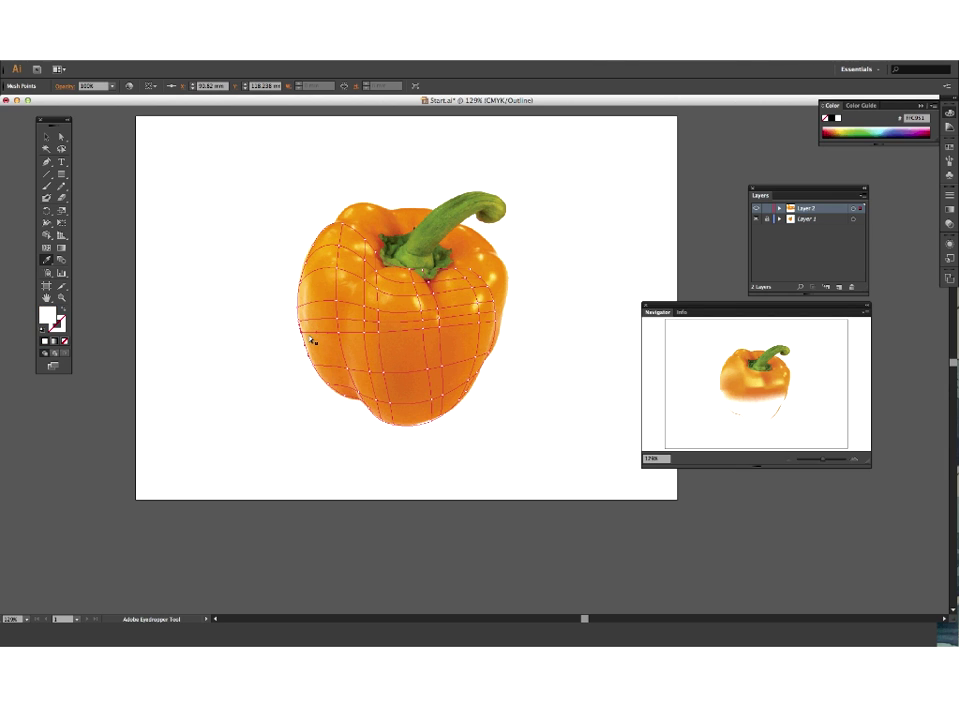
left_click(316, 369, "ctrl")
left_click(316, 369)
Step: Colour the lower row of mesh points from the left lobe into the front lobe with sampled photo colours
left_click(348, 370, "ctrl")
left_click(350, 371)
left_click(377, 377, "ctrl")
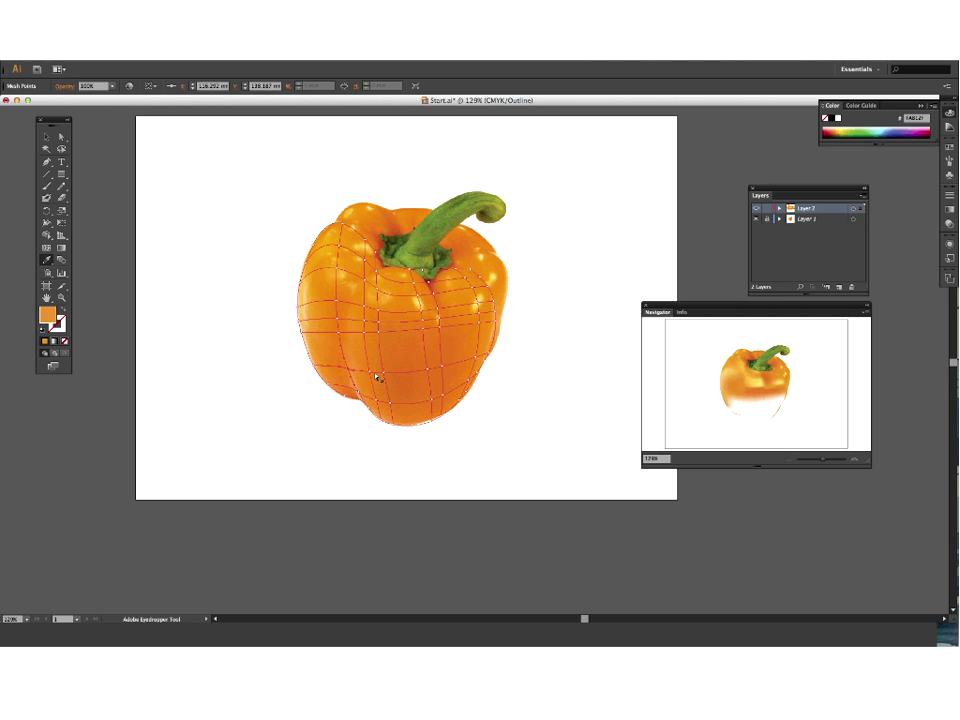
left_click(371, 373, "super")
left_click(373, 375)
left_click(388, 378)
Step: Continue colouring the lower row of mesh points from the front lobe's centre across the right lobe
left_click(434, 375, "ctrl")
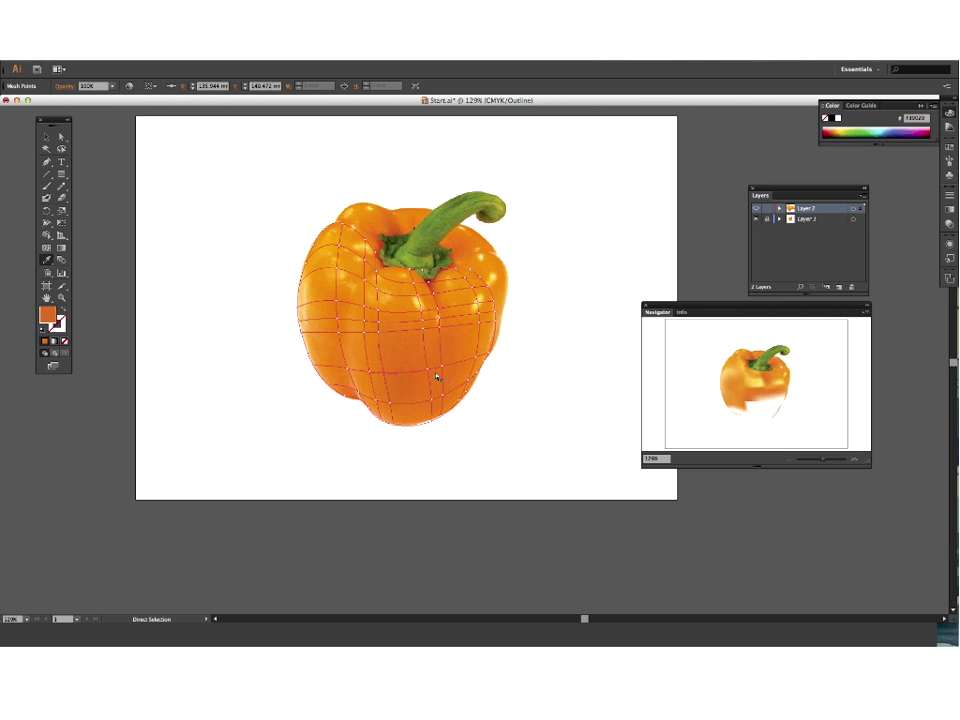
left_click(429, 370, "super")
left_click(438, 372)
left_click(444, 364, "super")
left_click(447, 366)
left_click(467, 350)
left_click(469, 351, "ctrl")
Step: Apply sampled photo colours to the mesh points along the pepper's lower-right edge
left_click(490, 356)
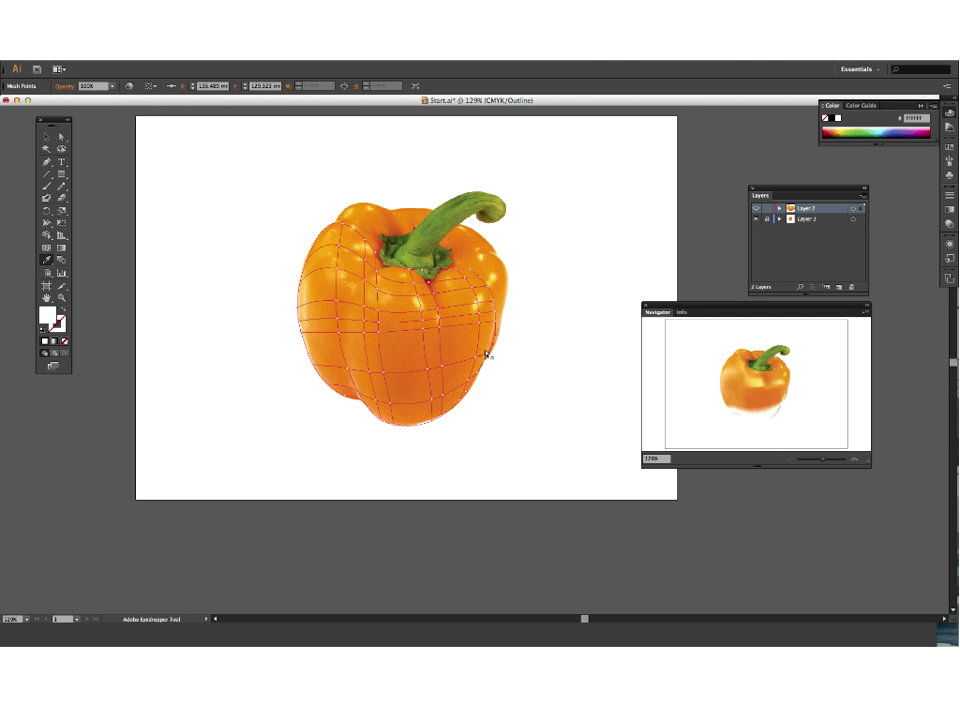
left_click(484, 377, "ctrl")
left_click(478, 373)
left_click(473, 384)
left_click(468, 381, "ctrl")
left_click(465, 384)
Step: Colour the two mesh points near the pepper's base, right of the front lobe's centre, from the photo
left_click(443, 397, "ctrl")
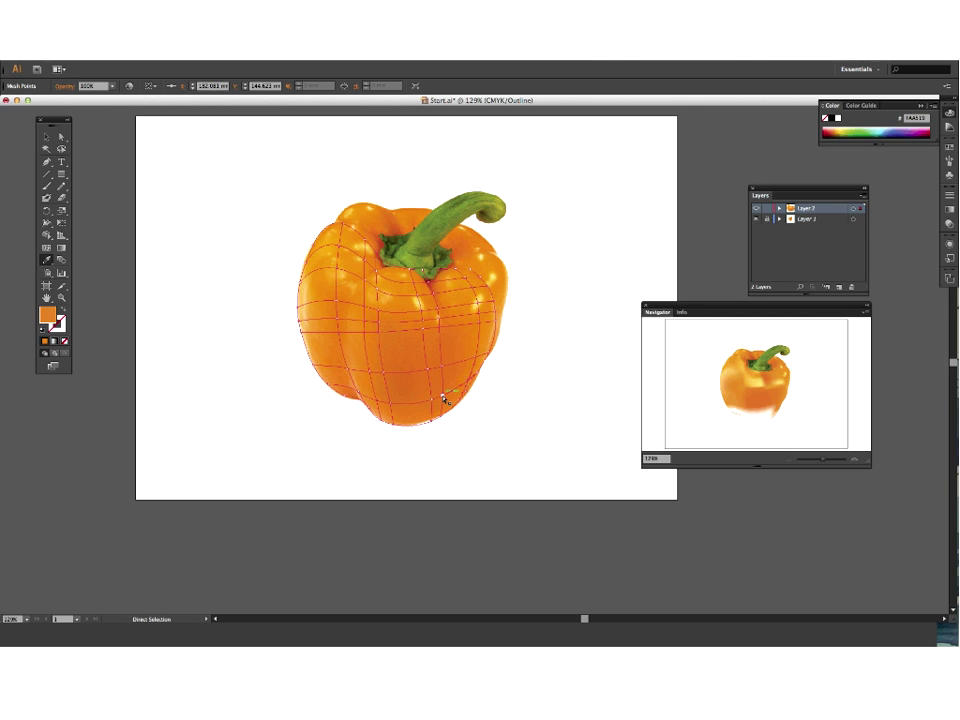
left_click(447, 392)
left_click(446, 391)
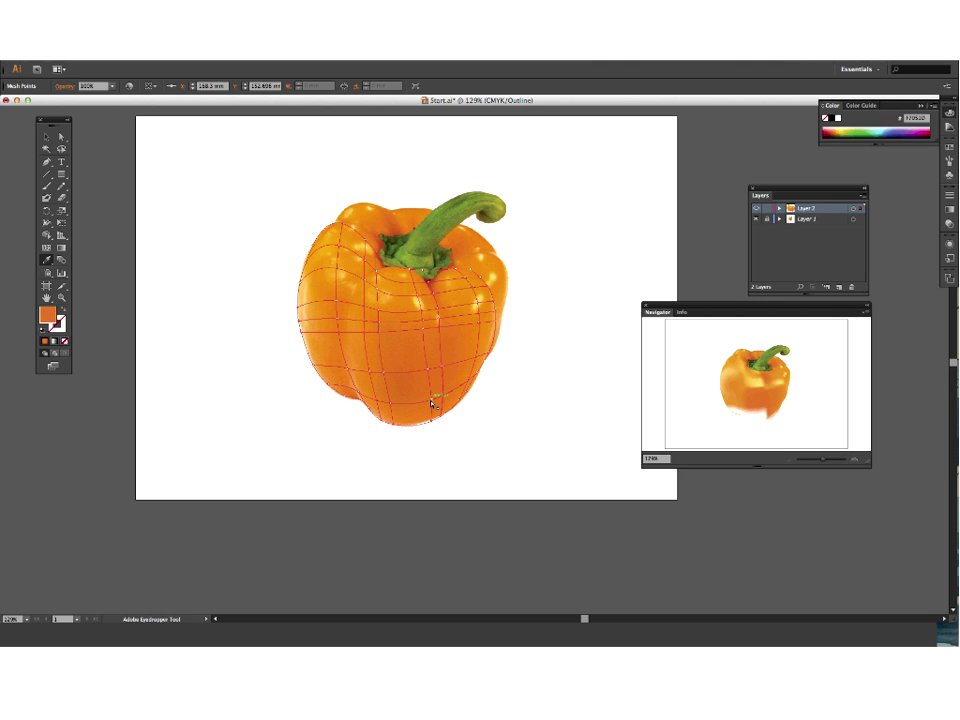
left_click(432, 402, "ctrl")
left_click(427, 401)
Step: Colour the remaining mesh points near the base, from the front lobe to the left lobe's lower edge
key("ctrl")
left_click(382, 405, "ctrl")
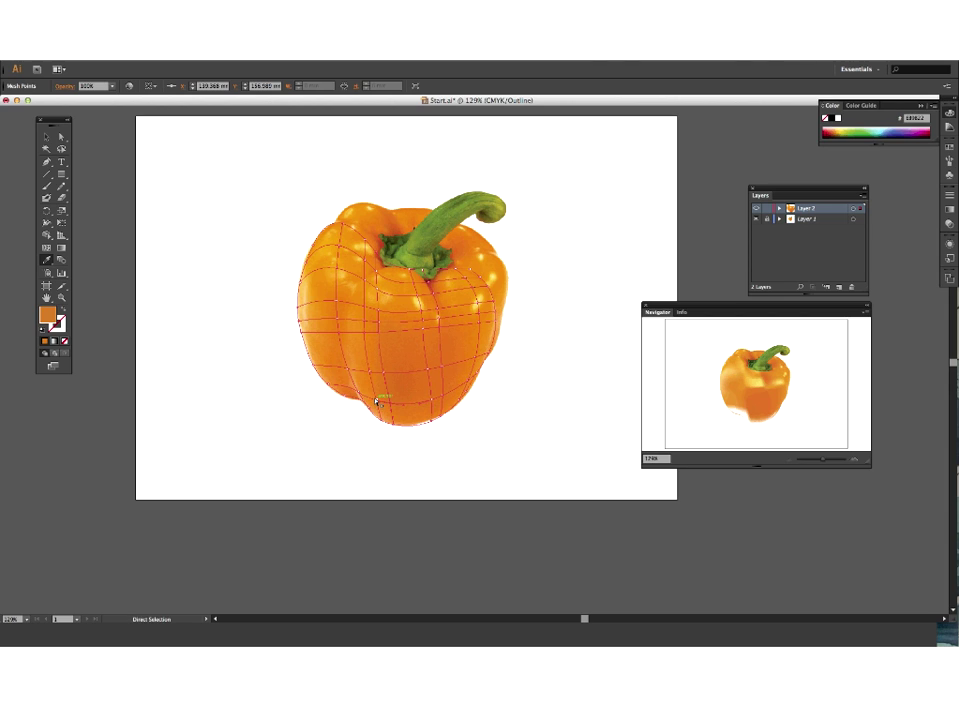
left_click(372, 398, "ctrl")
left_click(367, 397)
key("ctrl")
left_click(333, 388, "ctrl")
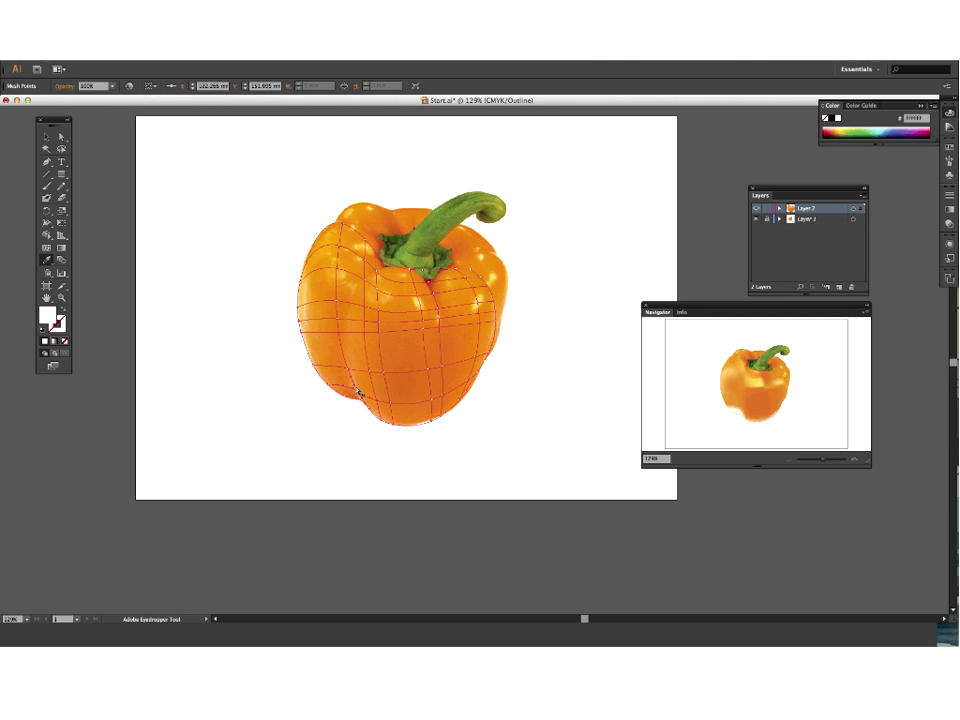
left_click(331, 387)
key("ctrl")
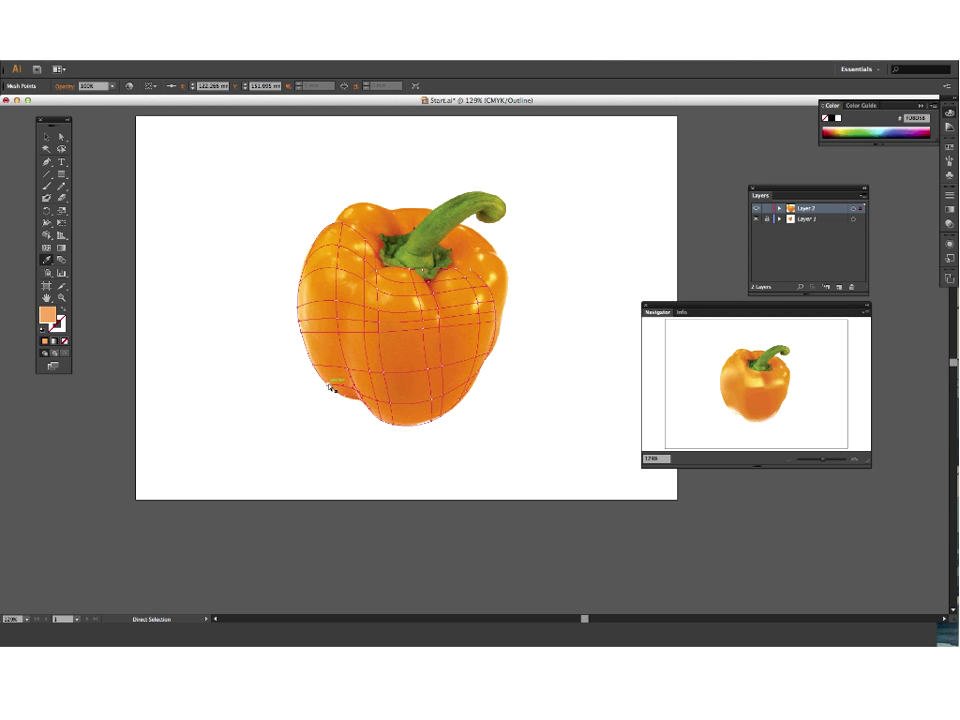
Step: Colour the mesh points along the left lobe's bottom edge with colours sampled from the photo
left_click(344, 397, "ctrl")
left_click(345, 398)
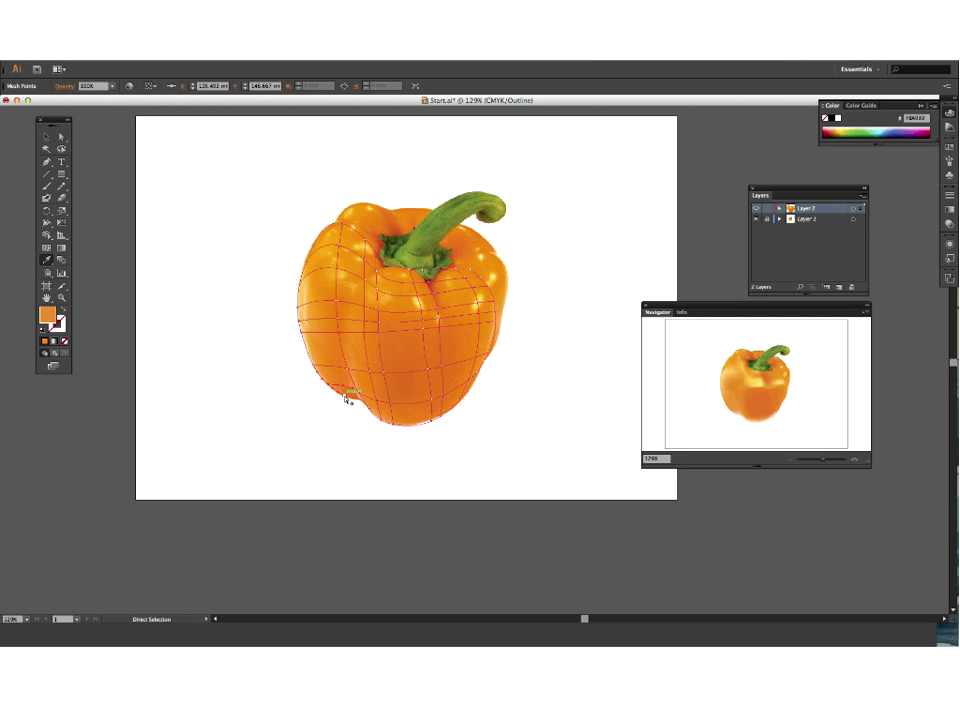
left_click(362, 401, "ctrl")
left_click(362, 402)
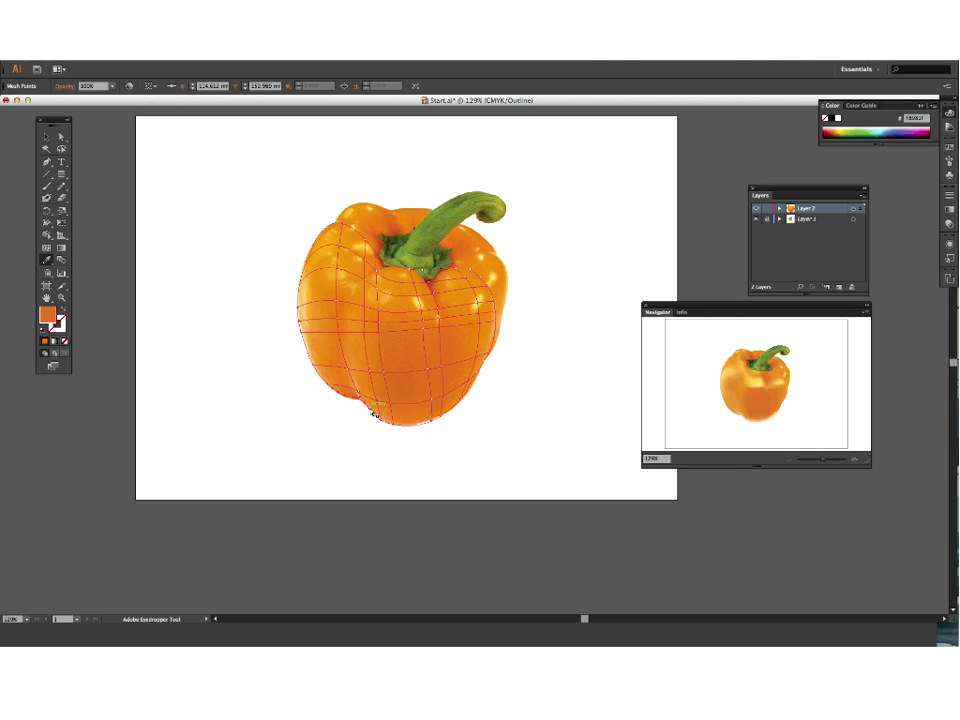
Step: Apply sampled photo colours to the mesh points along the front lobe's bottom edge, from its left side to the middle
key("super")
left_click(371, 409, "super")
left_click(373, 407)
left_click(385, 420, "super")
left_click(390, 423, "super")
left_click(396, 427, "super")
left_click(401, 423, "super")
key("super")
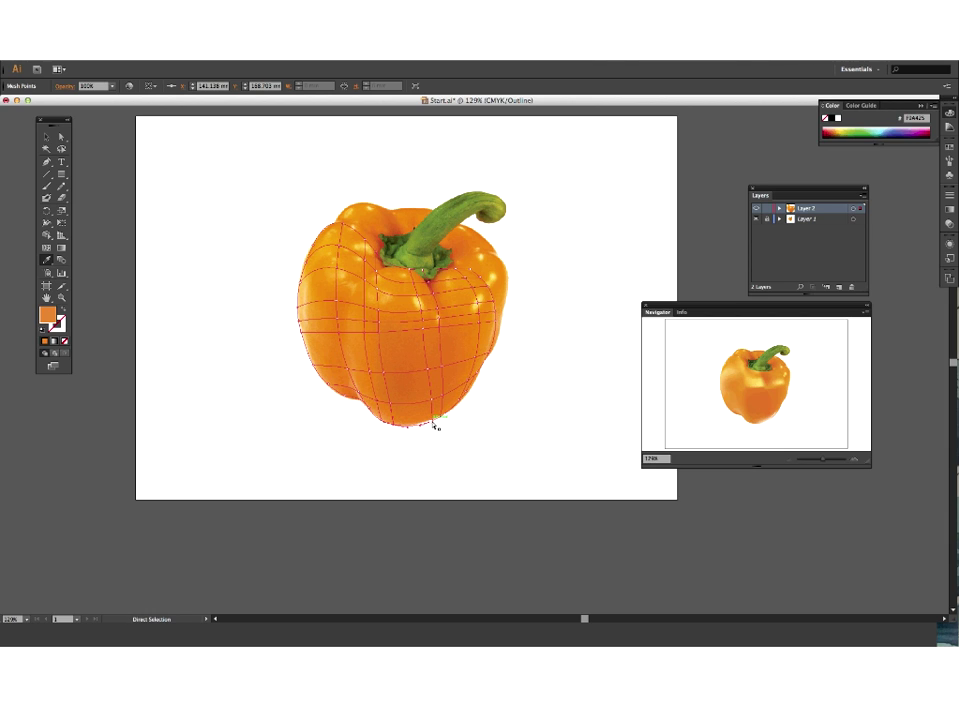
Step: Colour the outline mesh points from the right of the base up the pepper's lower-right side from the photo
left_click(433, 421, "super")
left_click(444, 418)
left_click(462, 404, "super")
left_click(470, 399, "super")
left_click(468, 394, "super")
left_click(462, 386)
left_click(480, 379, "super")
left_click(480, 375, "super")
Step: Sample photo colours for the mesh points on the upper-left part of the front lobe, beside its highlight
left_click(379, 291, "super")
left_click(384, 290, "super")
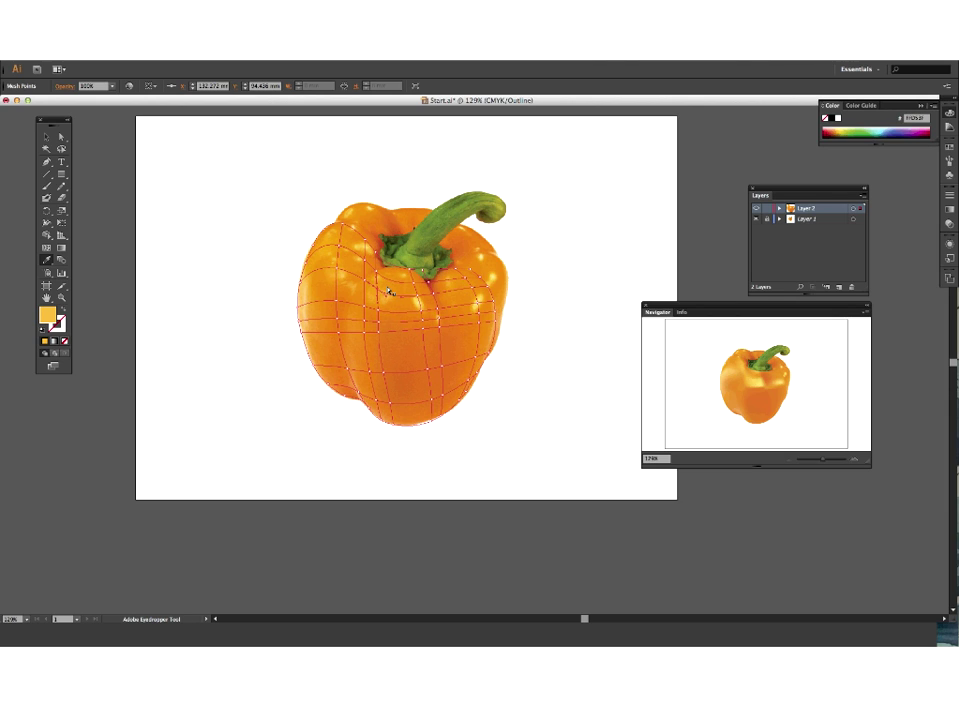
left_click(389, 291)
key("super")
left_click(380, 312, "super")
left_click(390, 309)
Step: Switch the artwork from Outline to Preview display and deselect the mesh to check its colouring
left_click(272, 86)
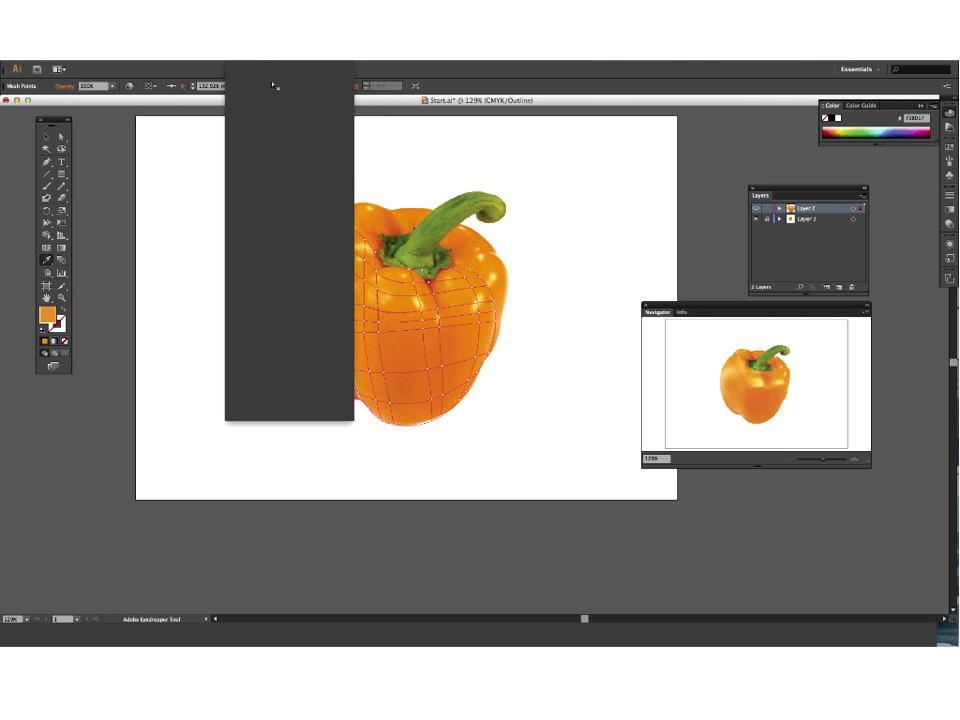
left_click(242, 71)
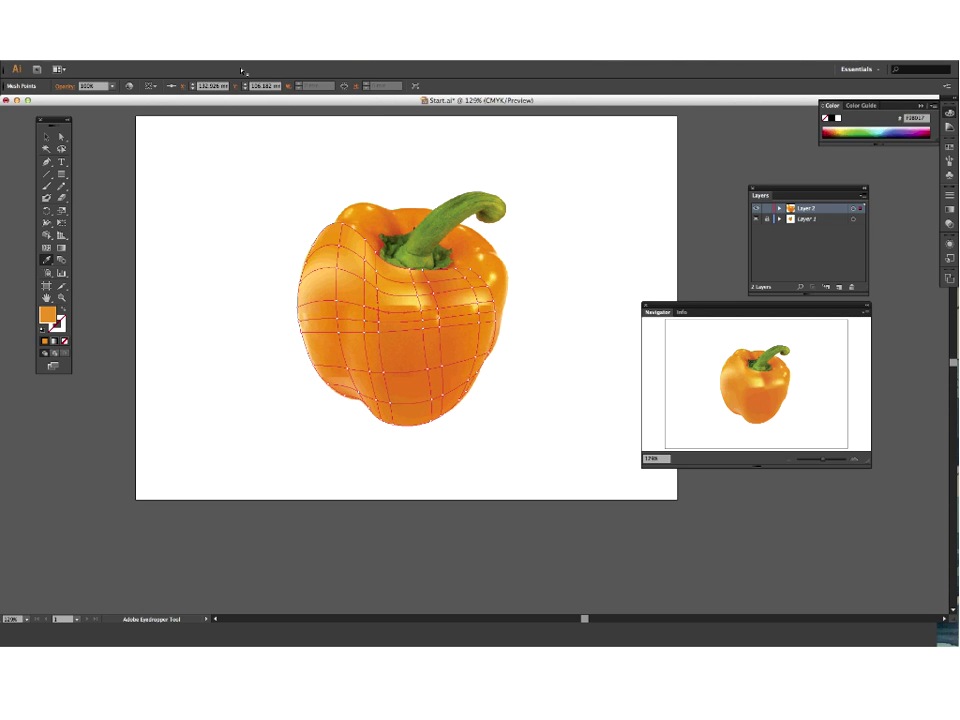
left_click(46, 136)
left_click(258, 226)
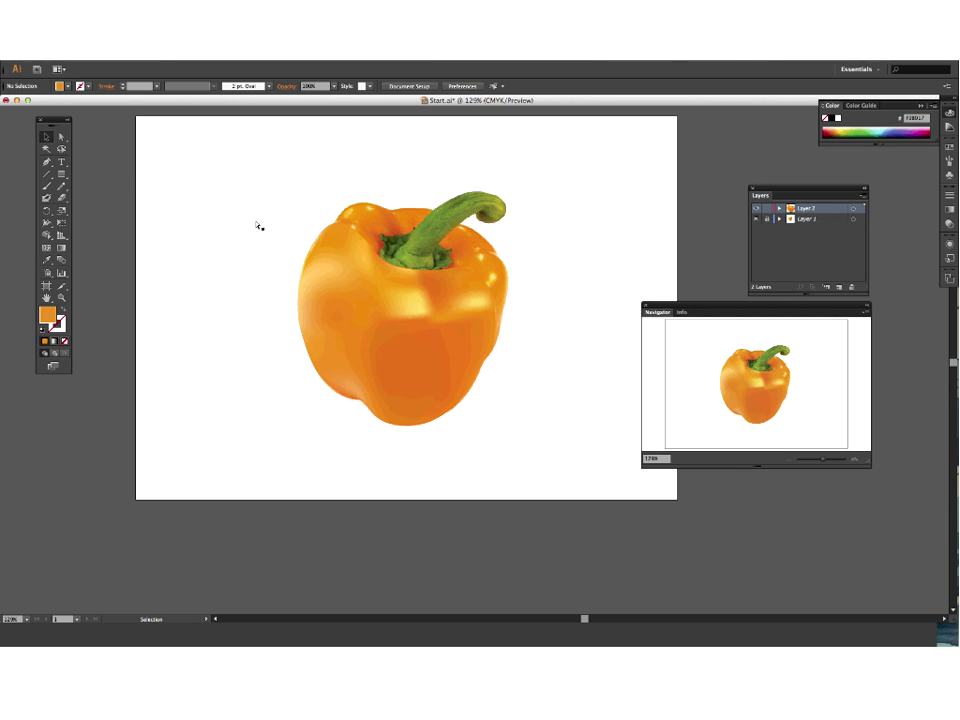
left_click(450, 289)
left_click(585, 258)
Step: Recolour the mesh points of the upper highlight, from the front lobe's centre towards the right lobe, with colours sampled from the artwork
left_click(61, 137)
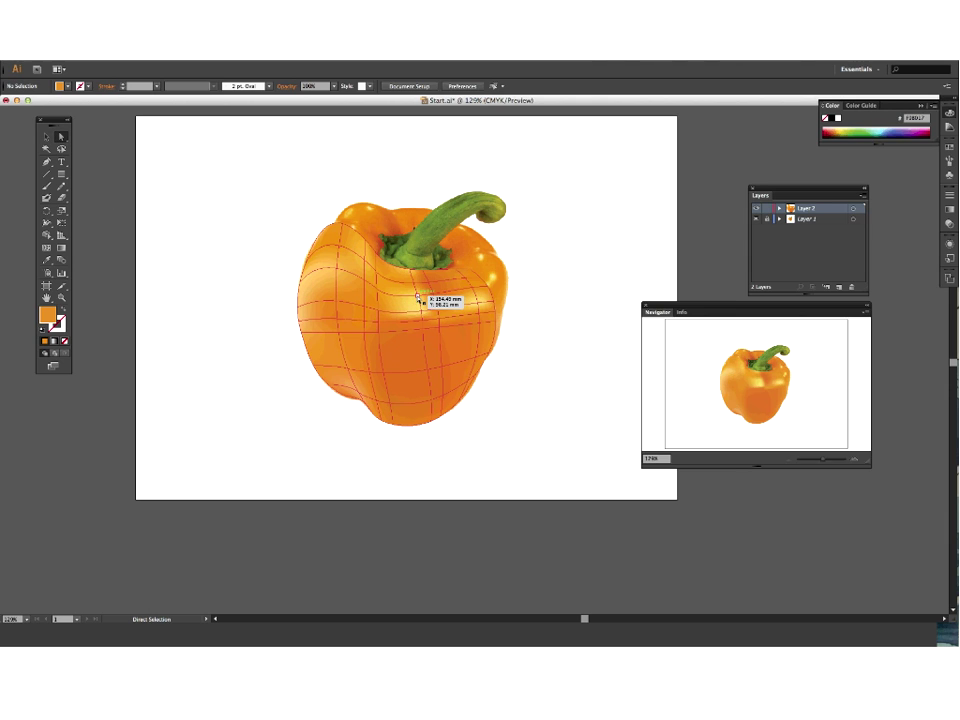
left_click(421, 314)
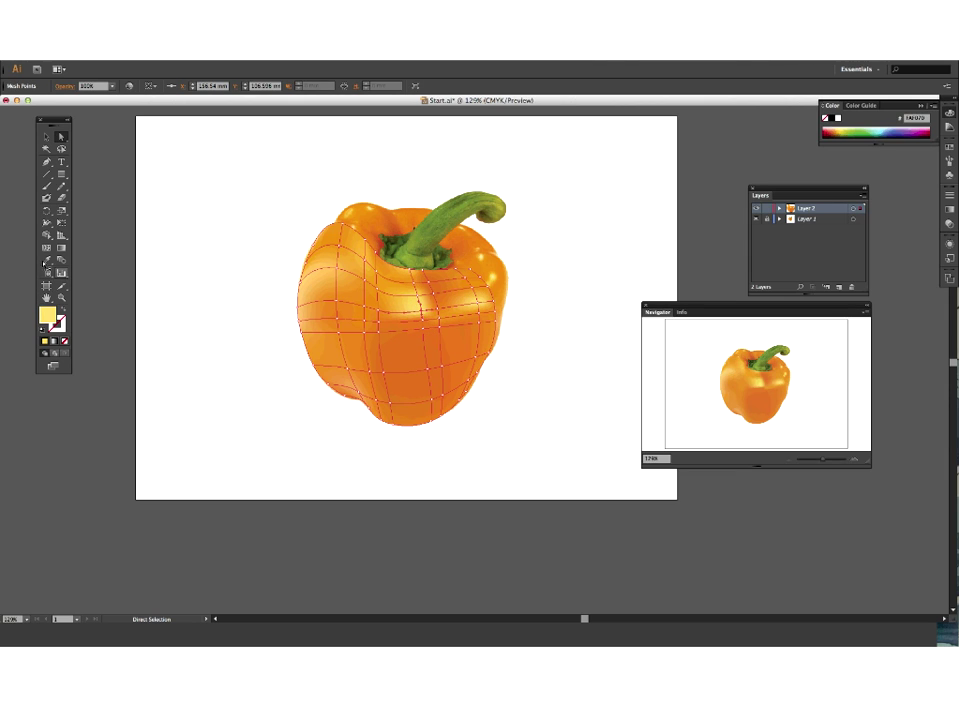
left_click(45, 260)
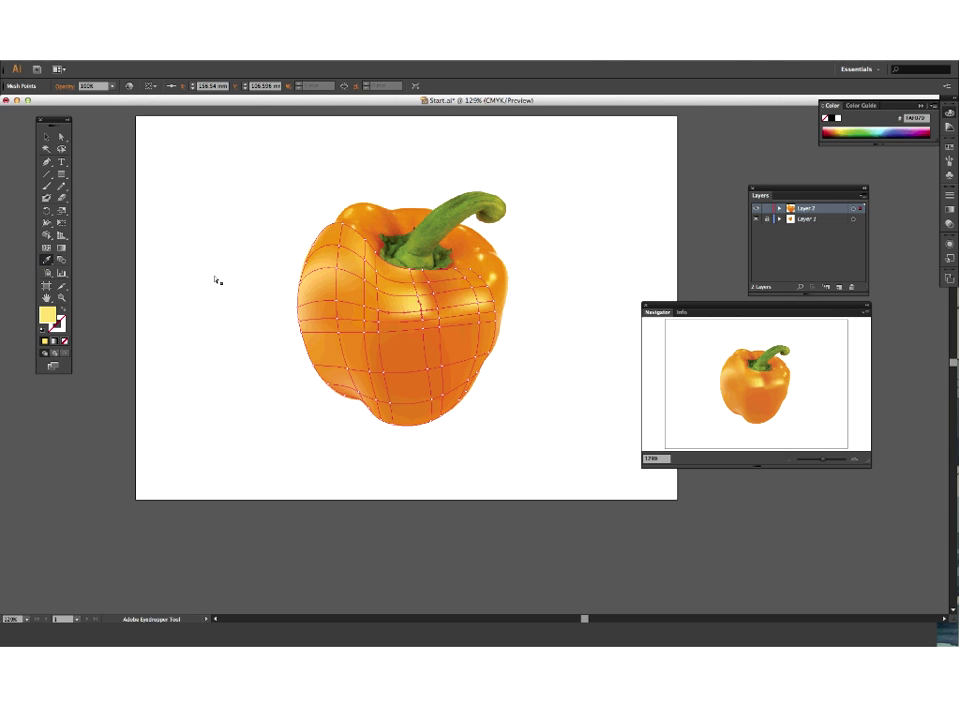
left_click(398, 306)
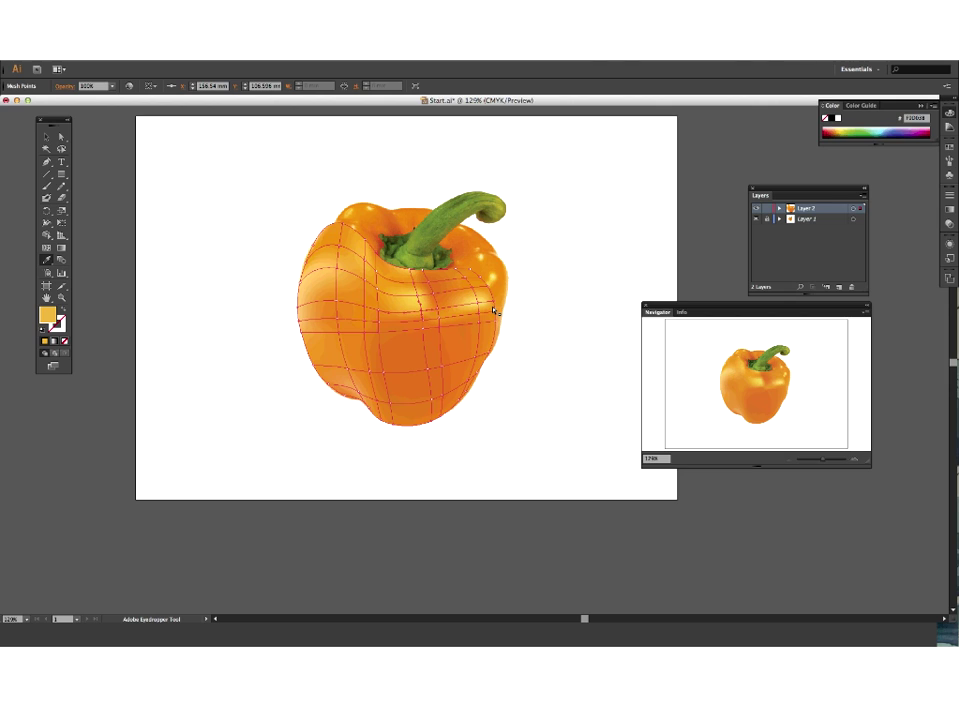
left_click(437, 315)
left_click(426, 308)
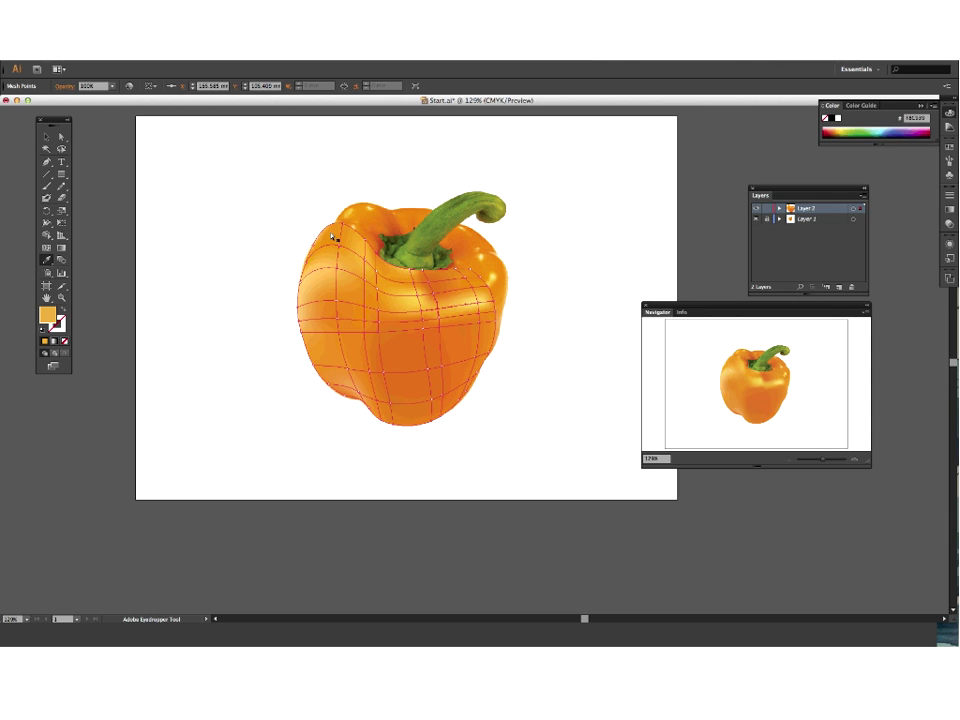
left_click(467, 284)
left_click(460, 290)
left_click(240, 62)
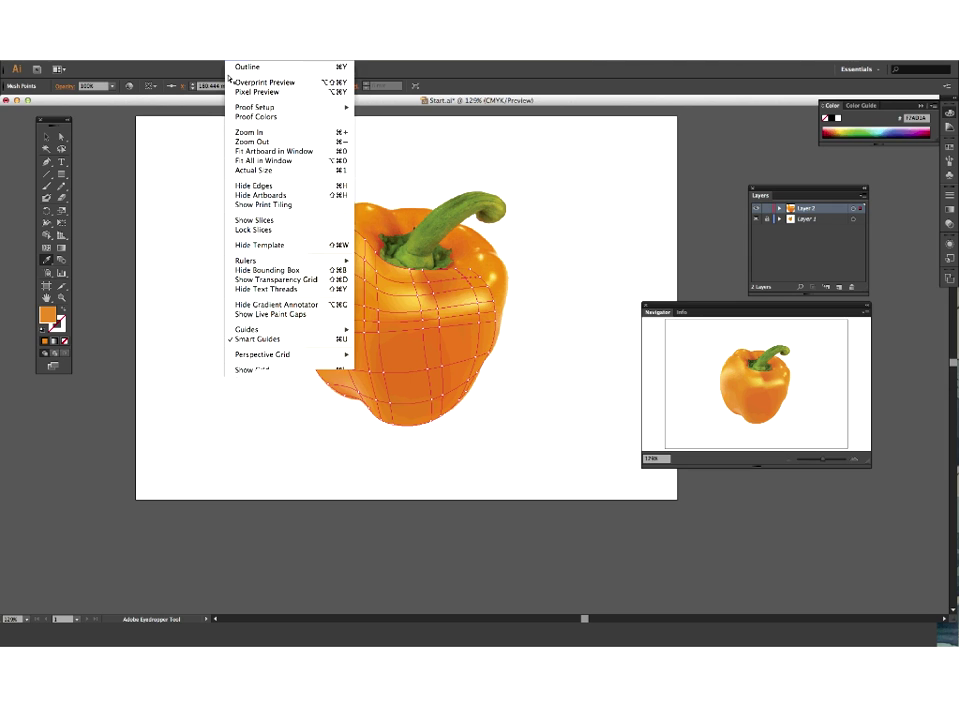
left_click(240, 73)
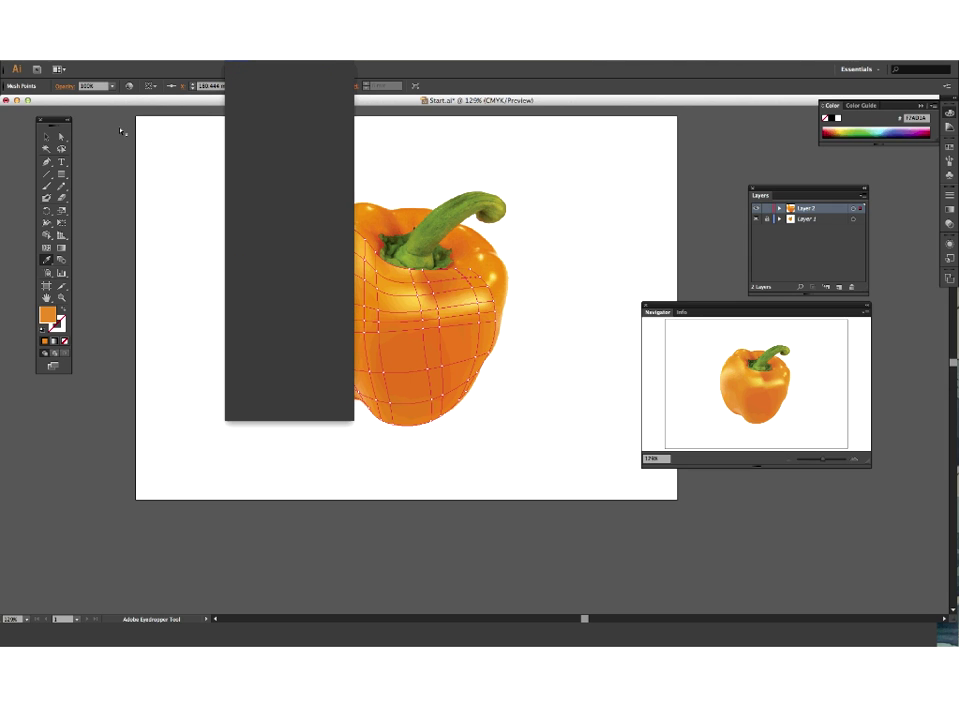
left_click(283, 171)
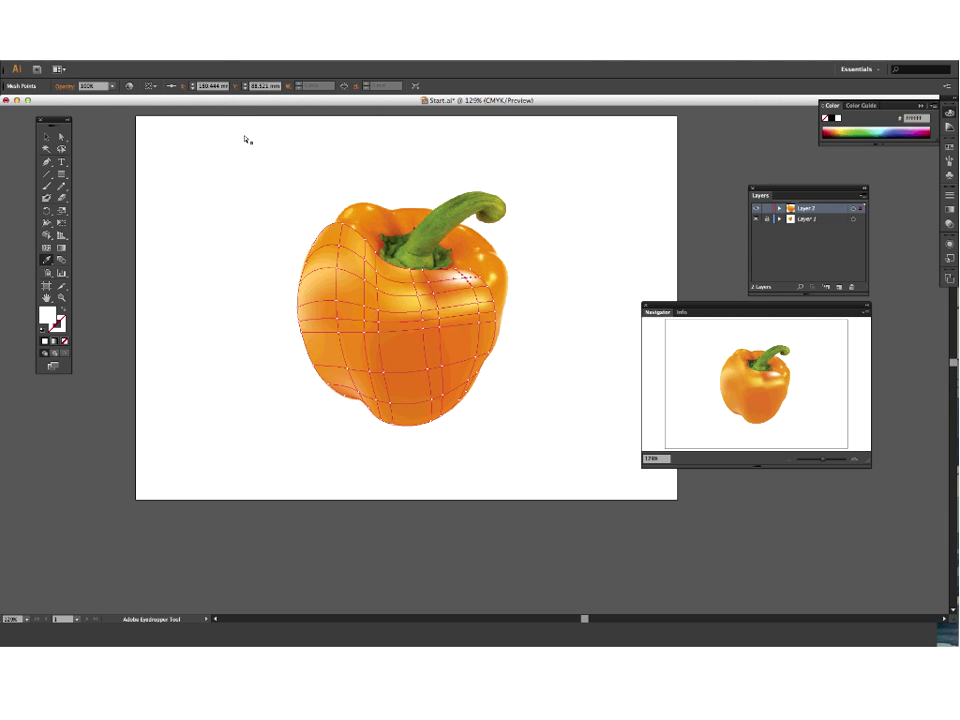
left_click(97, 61)
left_click(108, 68)
Step: Deselect the mesh and hide all panels around the artwork
left_click(46, 137)
left_click(225, 208)
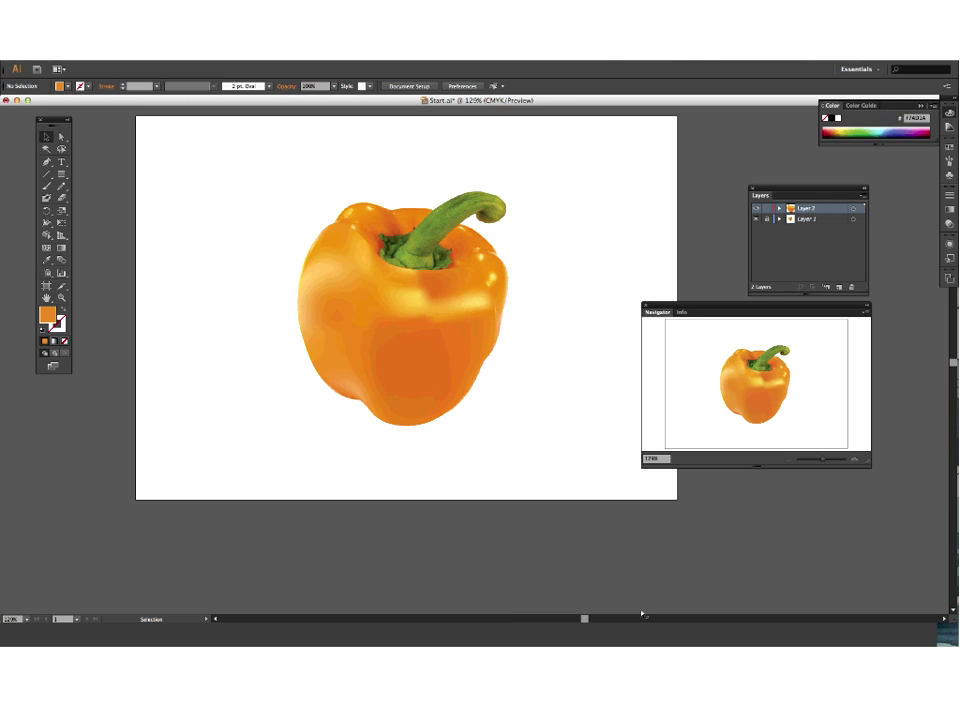
key("Tab")
key("f")
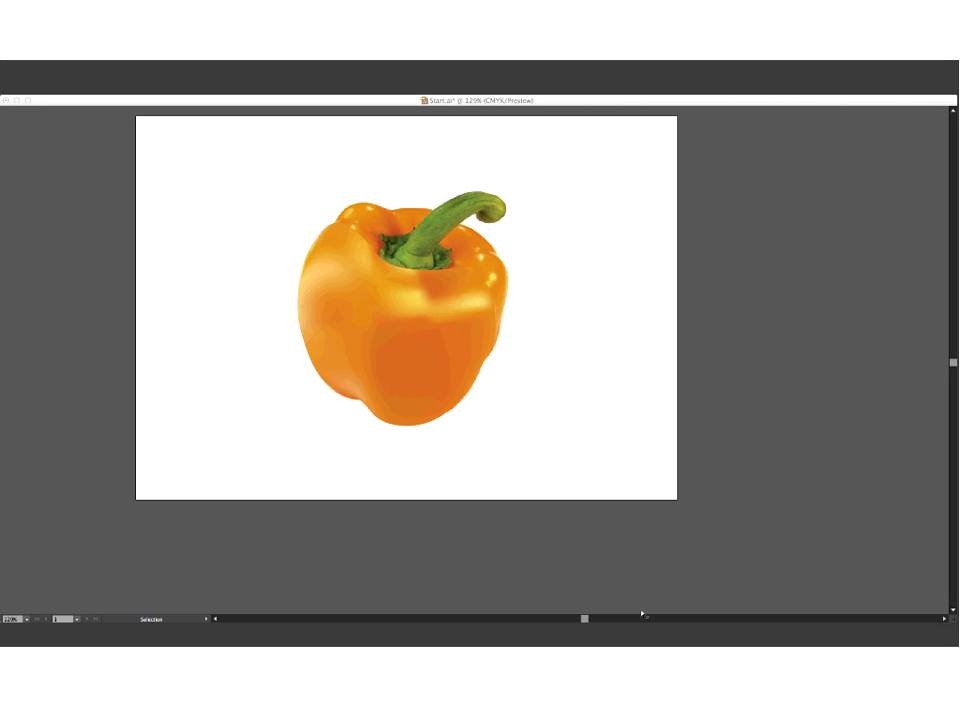
mouse_move(81, 119)
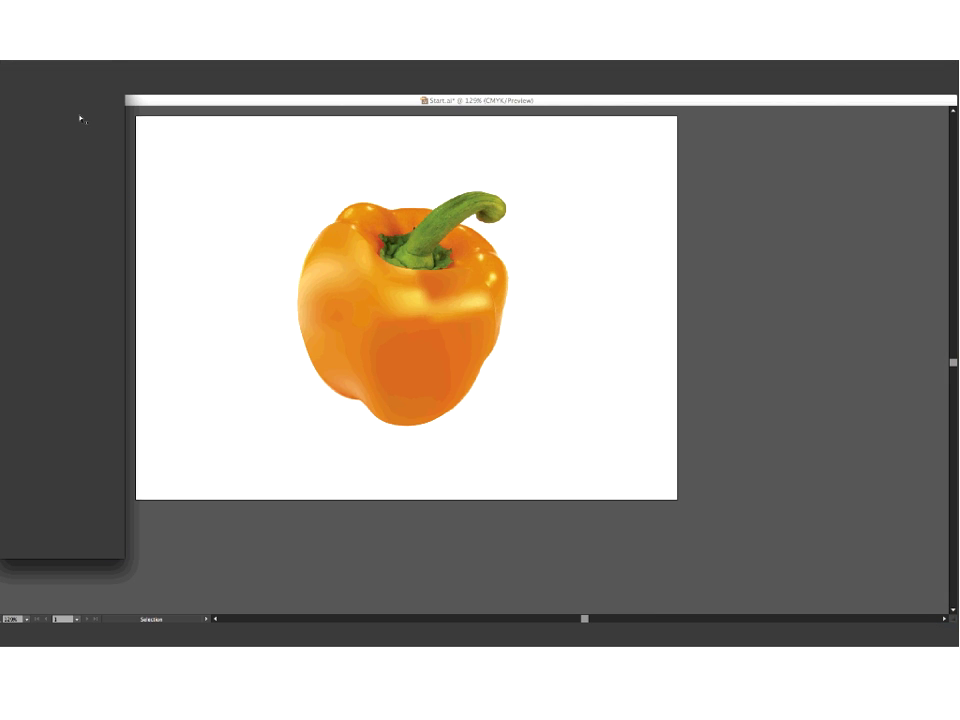